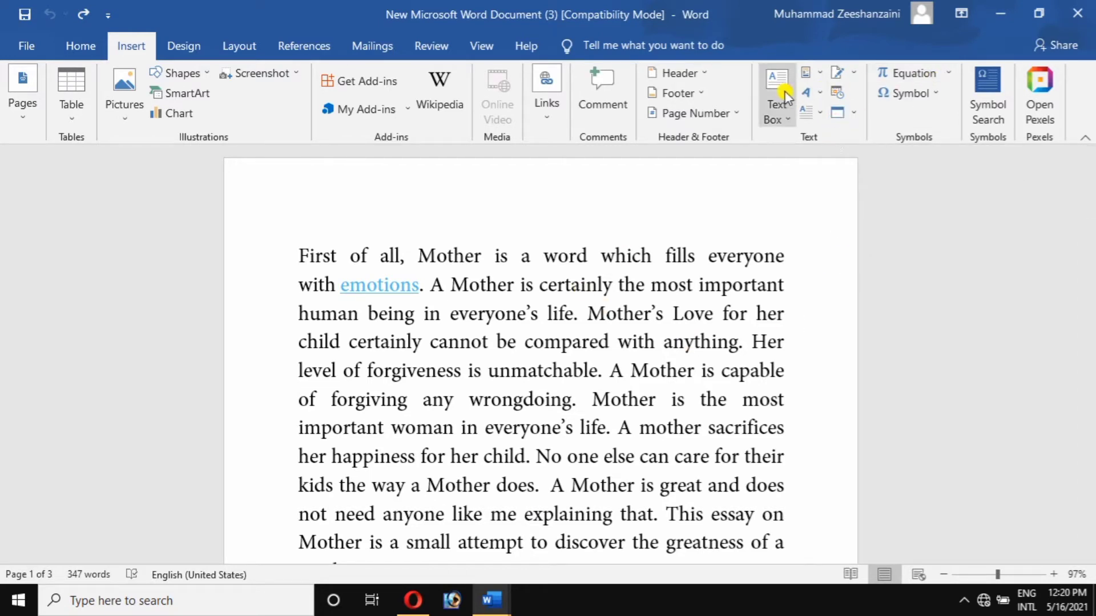
# Step: Insert an Austin Sidebar text box and replace its placeholder title with "Chapter5"
pyautogui.click(789, 123)
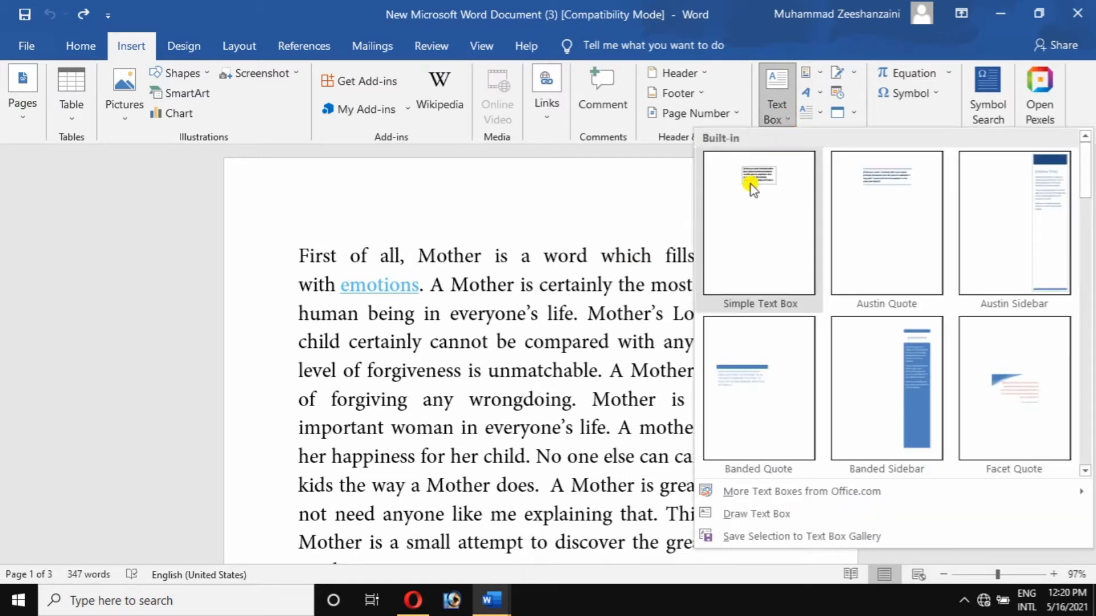
pyautogui.click(1022, 226)
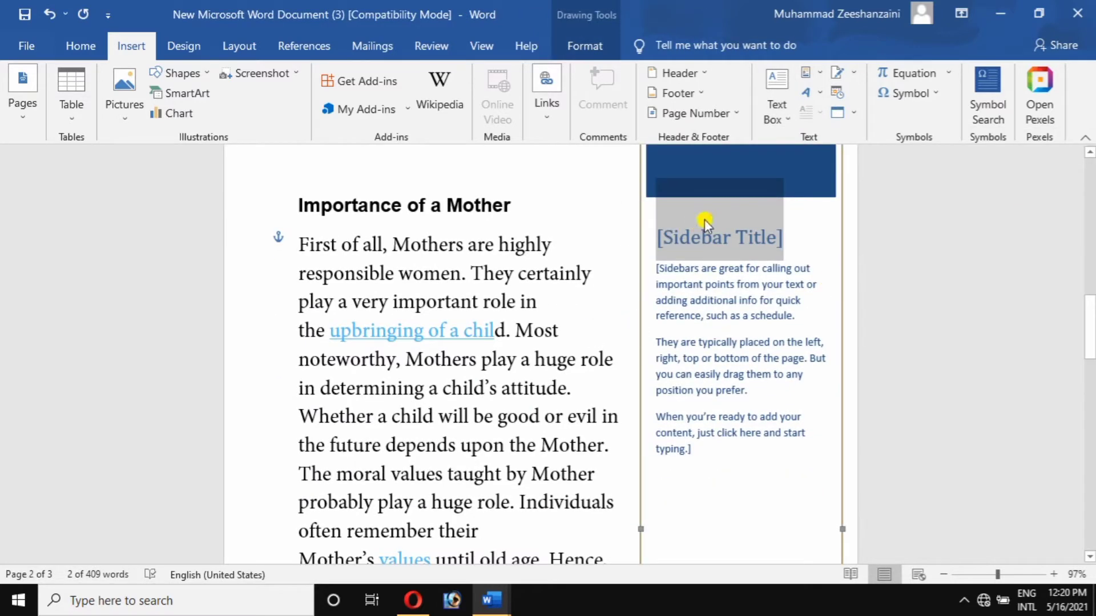
pyautogui.press('BackSpace')
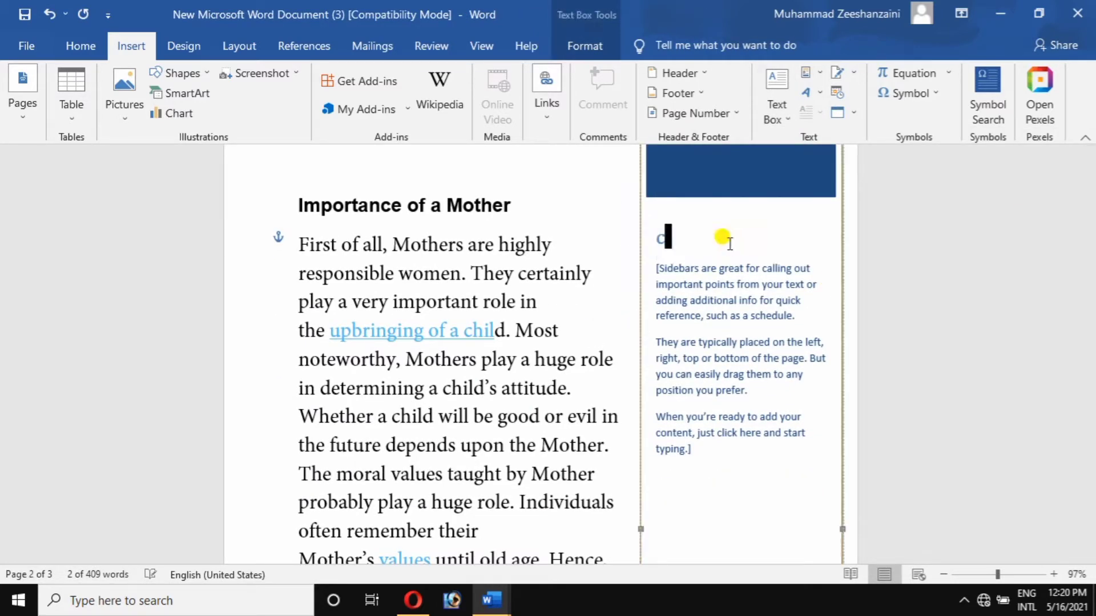
pyautogui.write('chap')
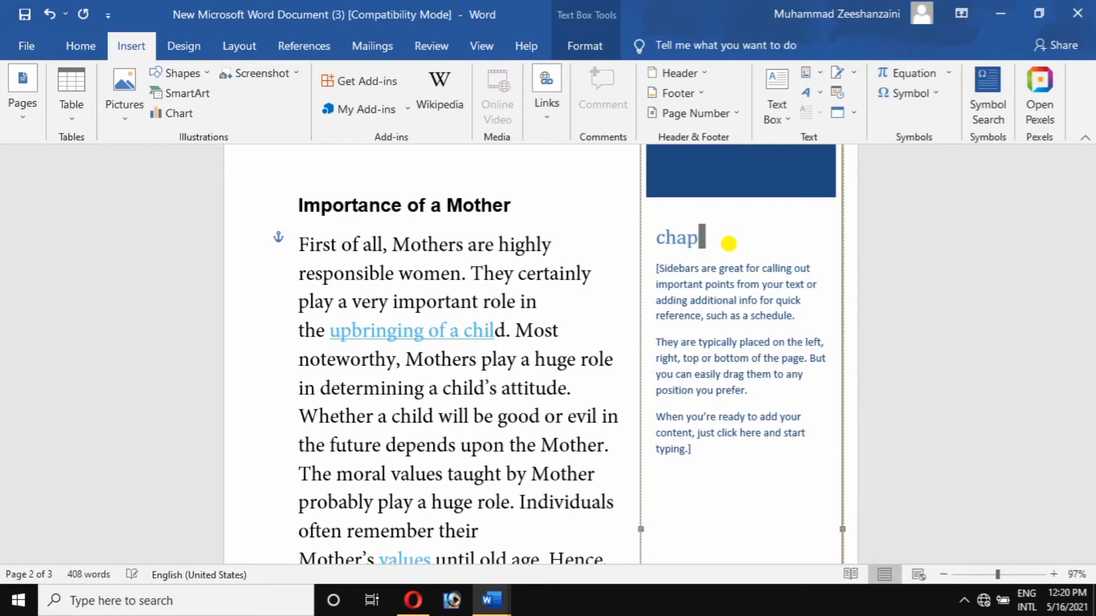
pyautogui.write('ter 5')
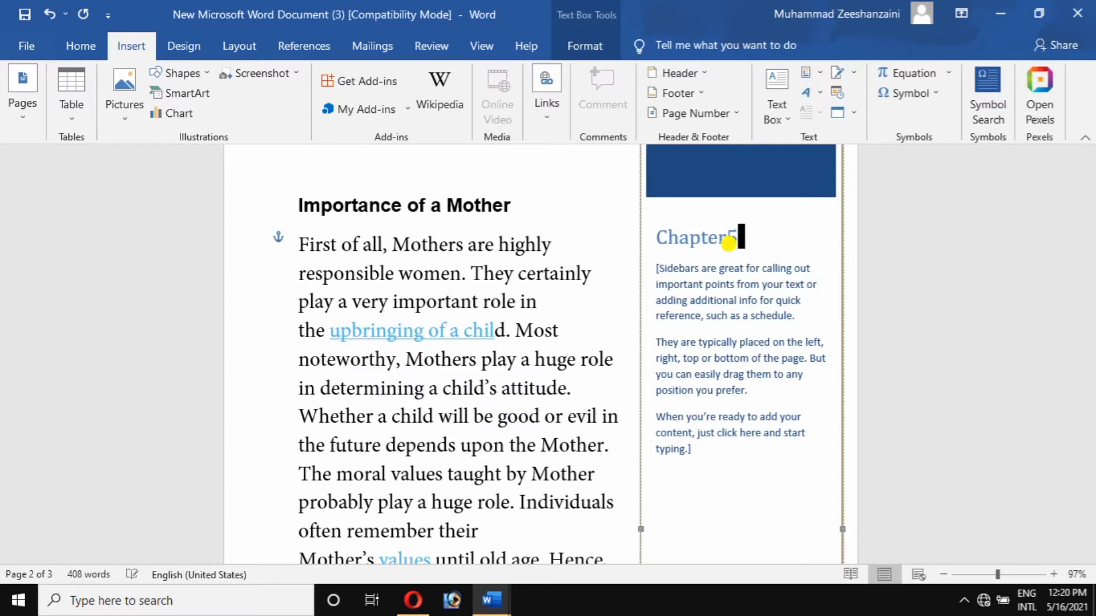
# Step: Apply the Diagonal Gradient - Accent 2 text box style to the sidebar's blue header band
pyautogui.click(731, 481)
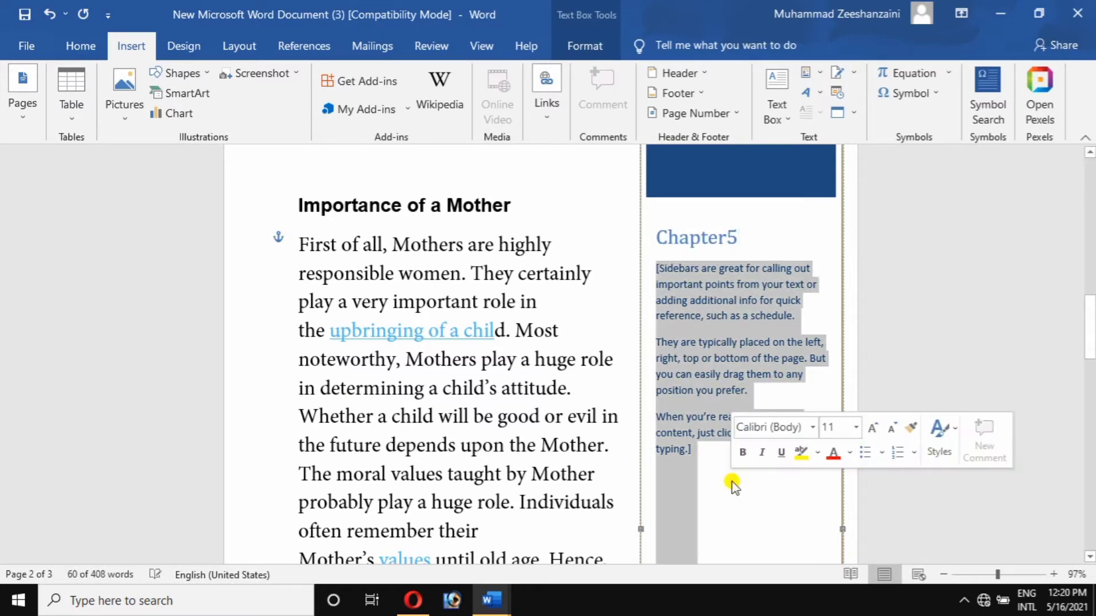
pyautogui.scroll(-5, 556, 393)
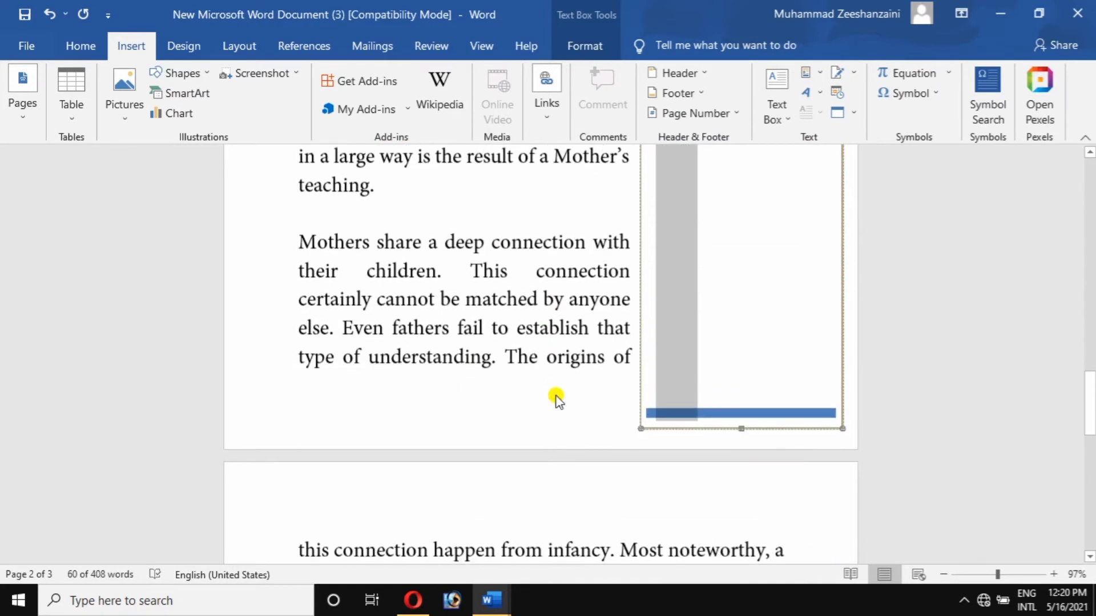
pyautogui.scroll(5, 550, 389)
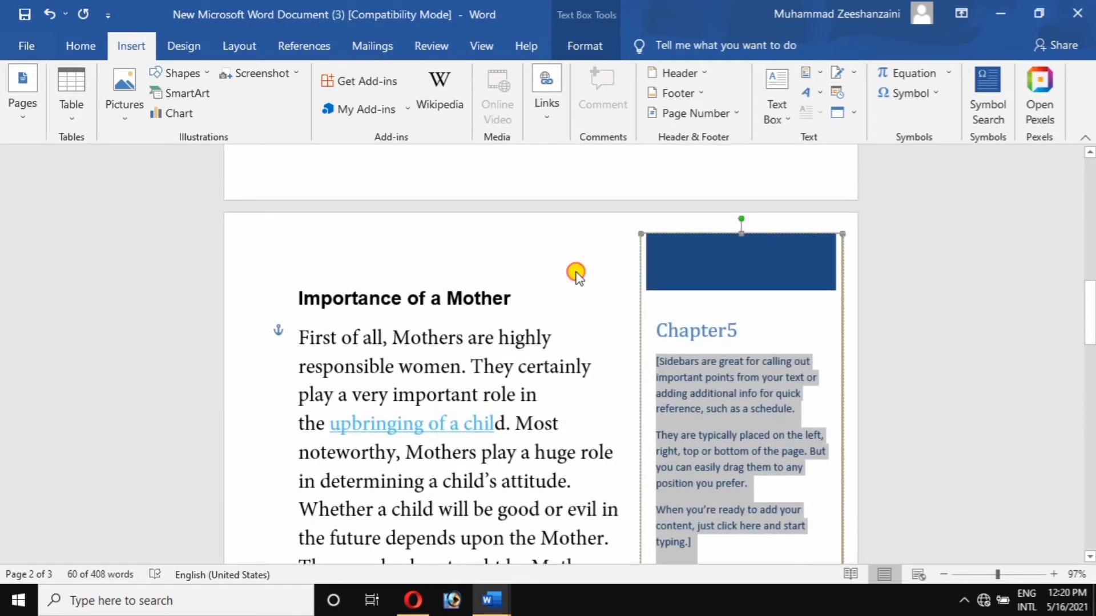
pyautogui.click(577, 274)
pyautogui.click(728, 311)
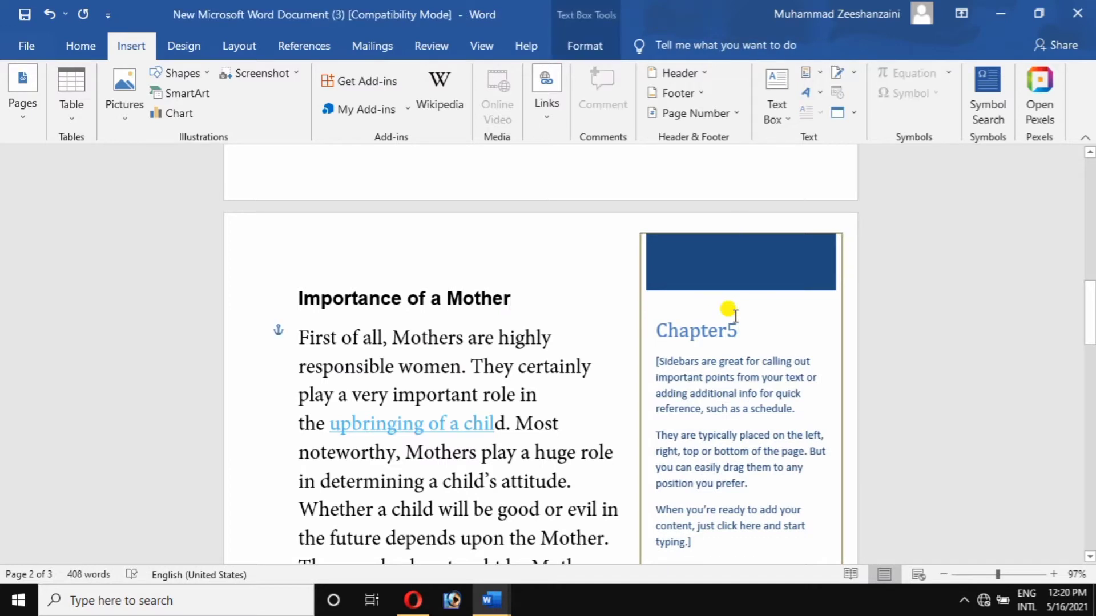
pyautogui.click(588, 43)
pyautogui.click(317, 112)
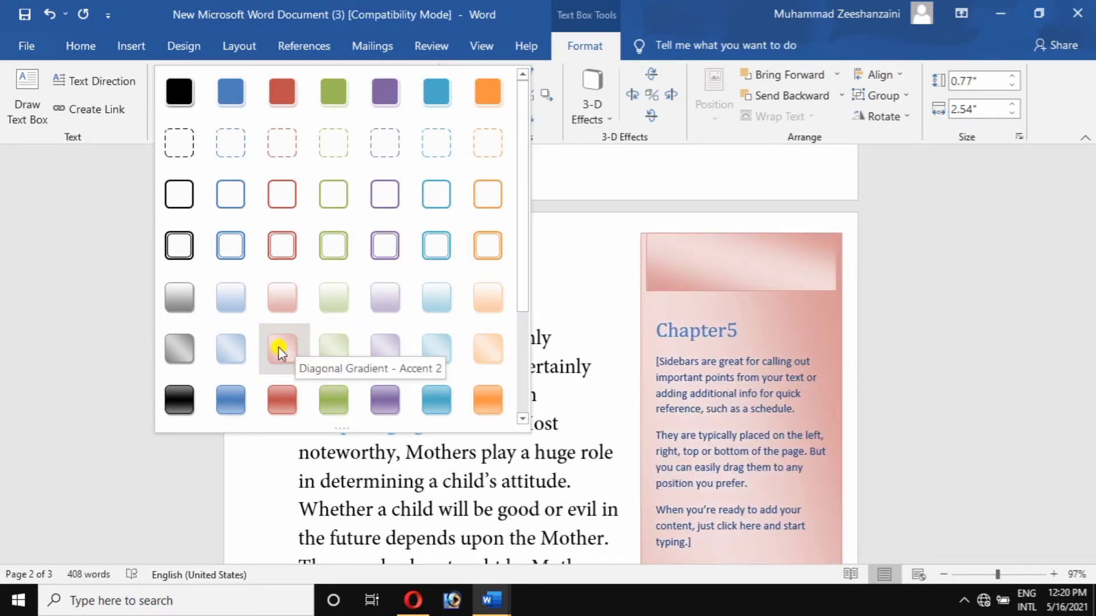
pyautogui.click(271, 351)
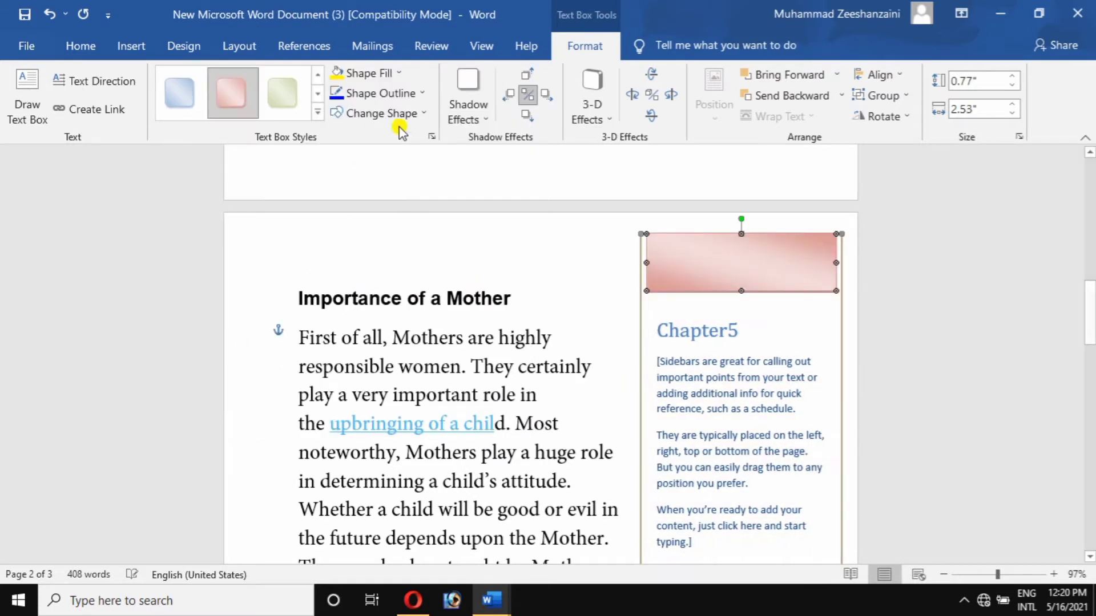
# Step: Try a parallel 3-D effect on the sidebar's header band and replace it with an upper-right drop shadow
pyautogui.click(609, 105)
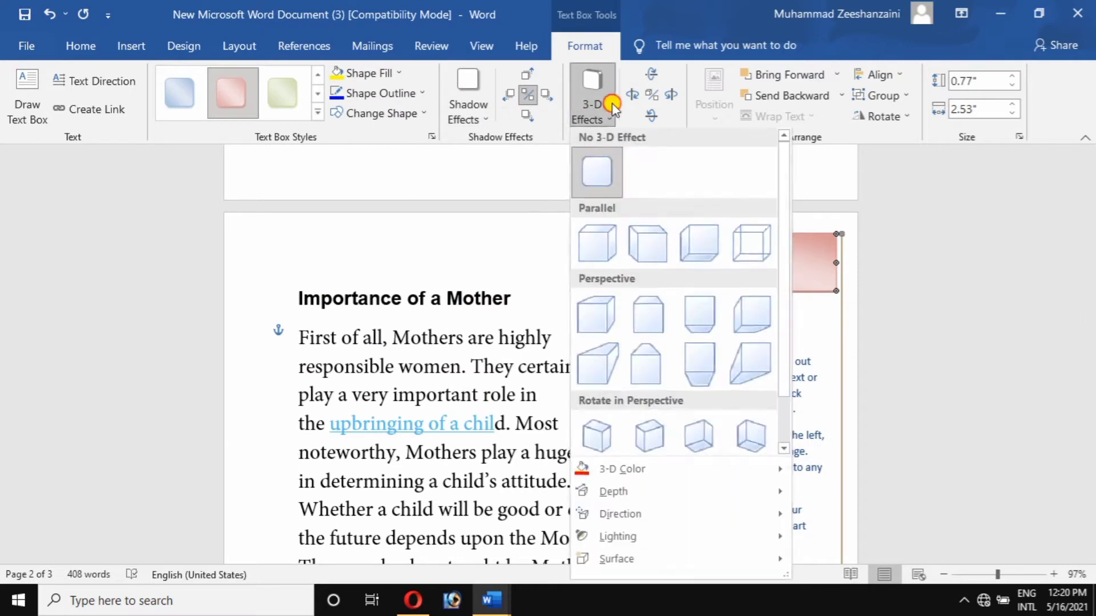
pyautogui.click(598, 247)
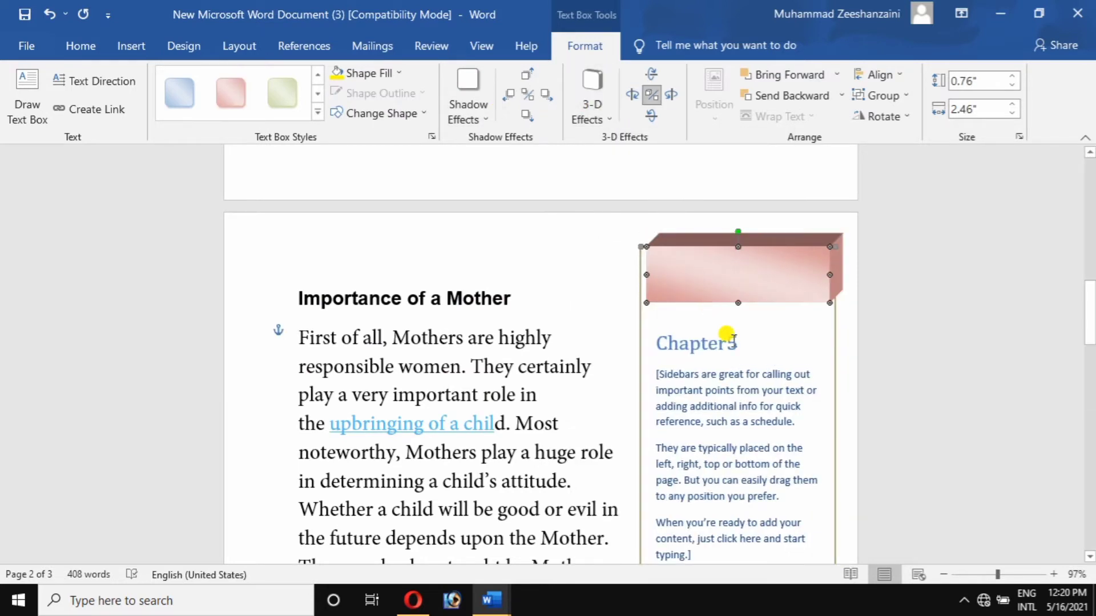
pyautogui.scroll(-2, 726, 334)
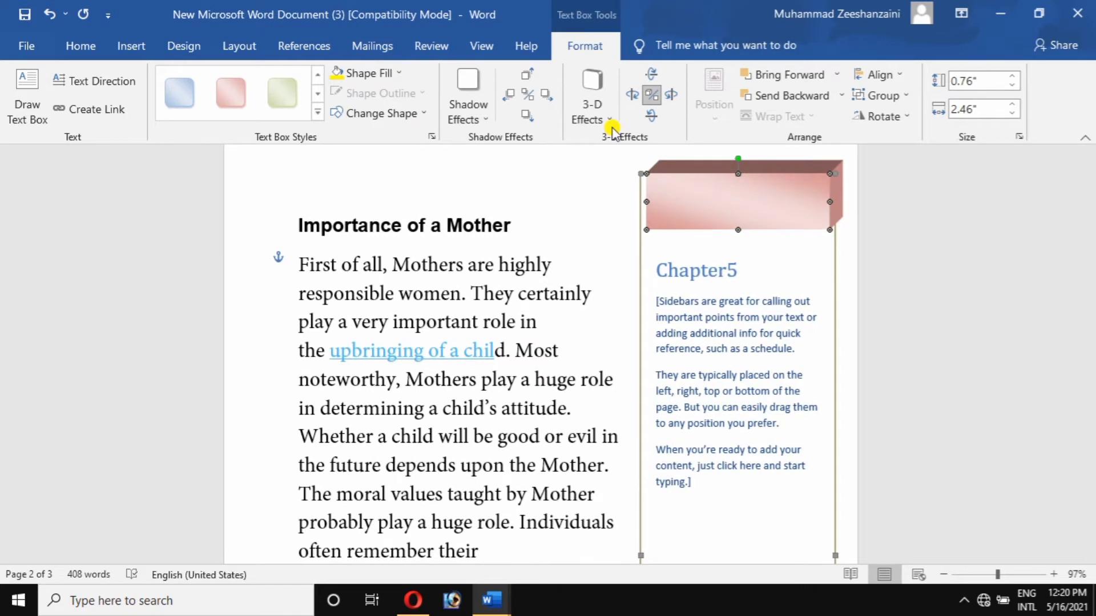
pyautogui.click(459, 104)
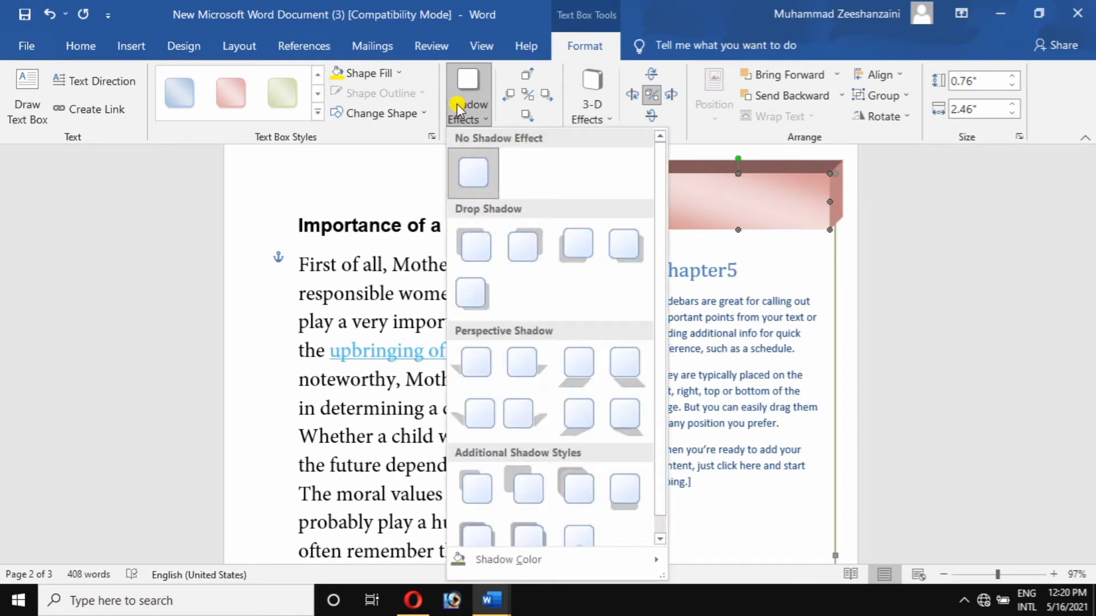
pyautogui.click(508, 244)
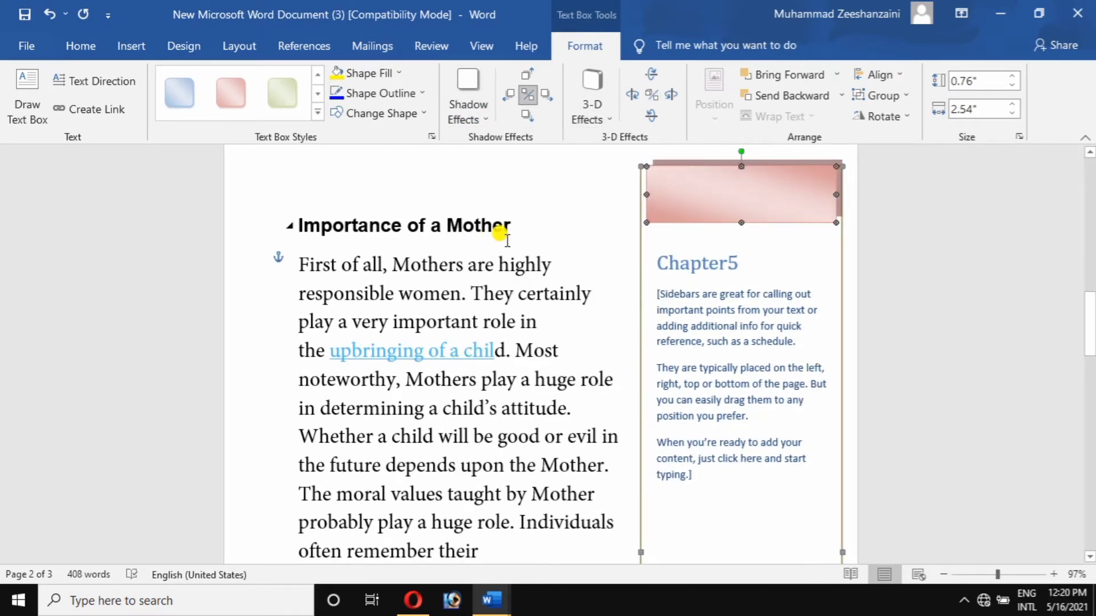
# Step: Draw a text box about 4.6" wide and 1.72" high below the last paragraph of the document
pyautogui.click(130, 44)
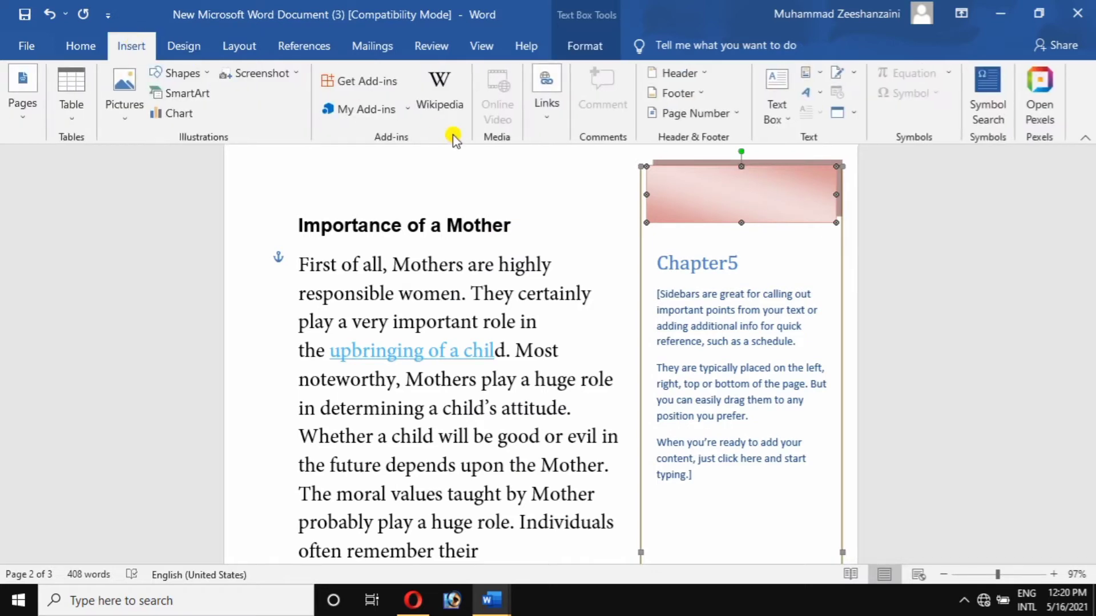
pyautogui.click(777, 106)
pyautogui.scroll(-15, 556, 427)
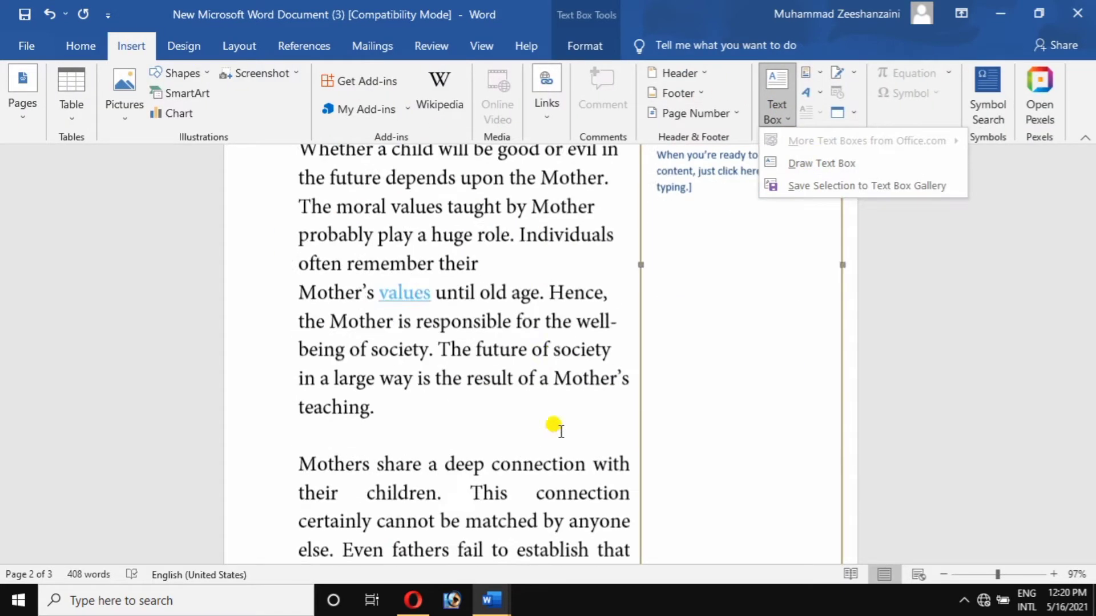
pyautogui.click(565, 274)
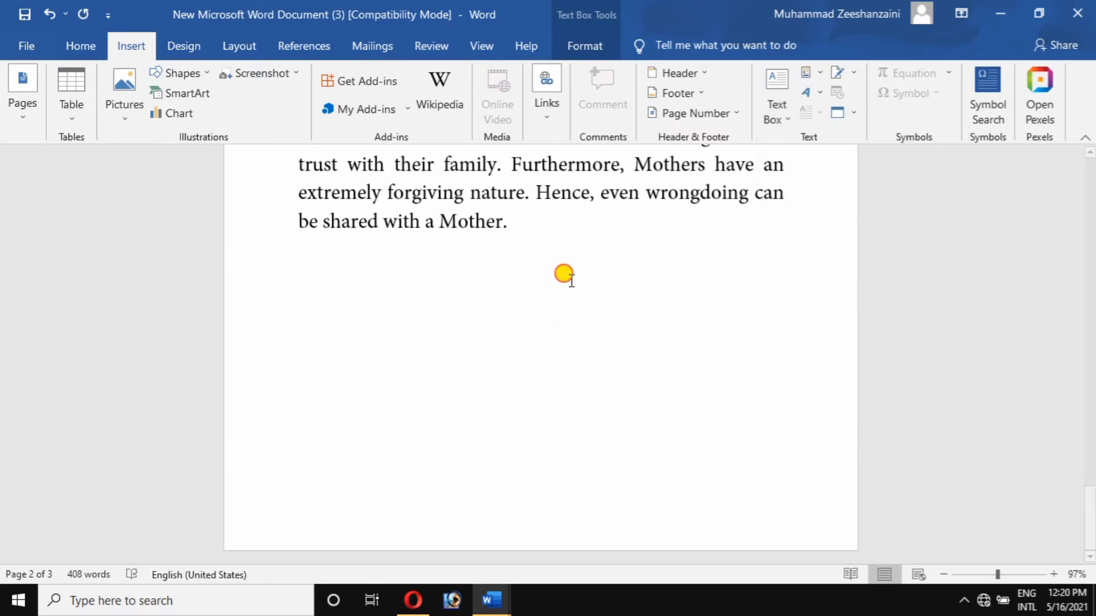
pyautogui.click(538, 225)
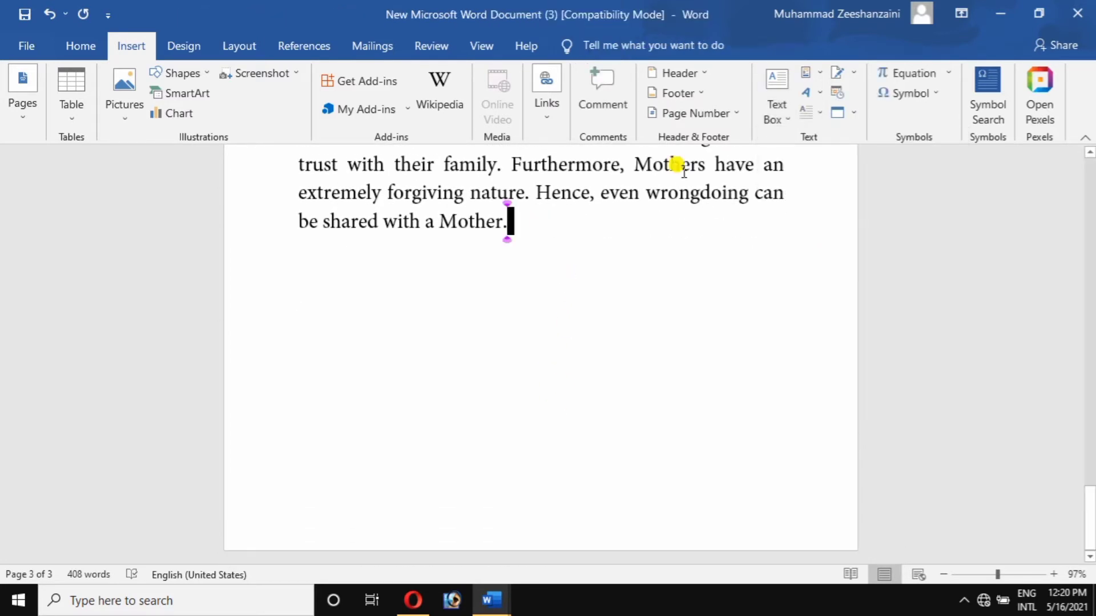
pyautogui.click(780, 113)
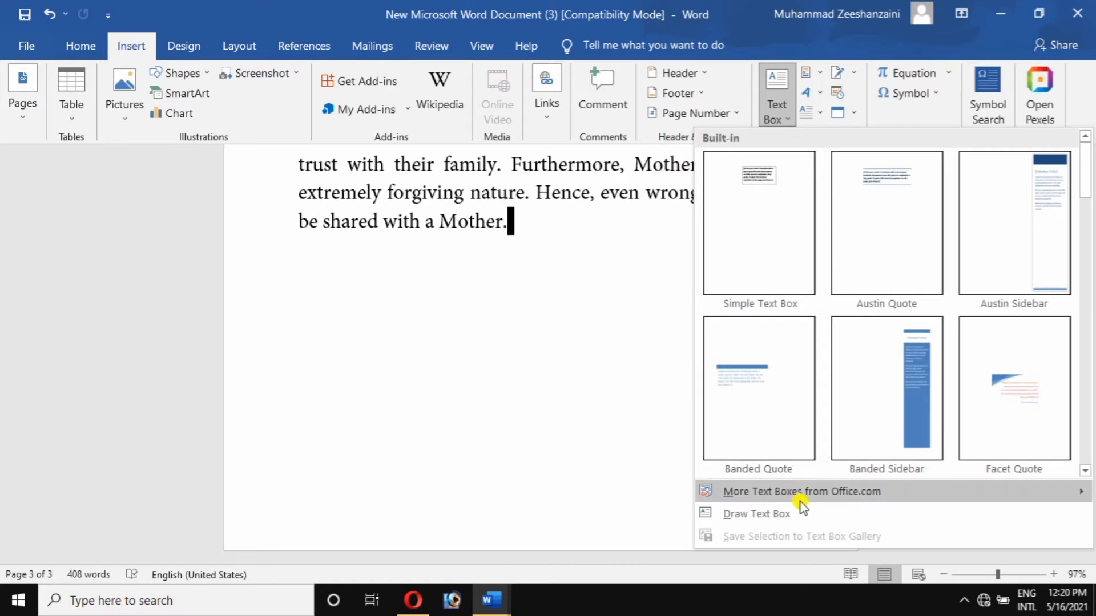
pyautogui.click(784, 514)
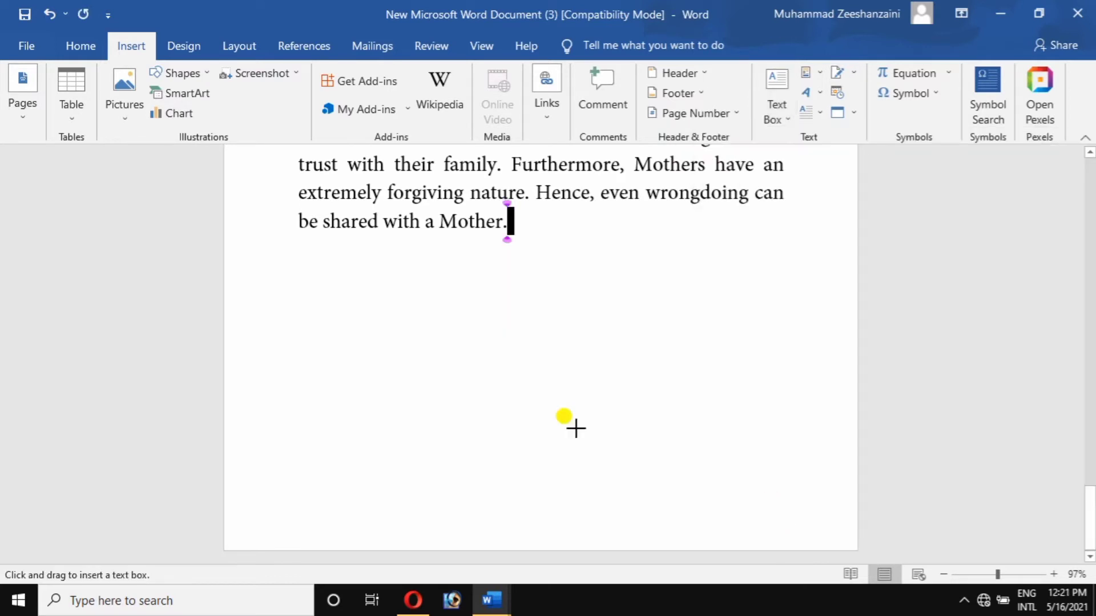
pyautogui.moveTo(362, 322); pyautogui.dragTo(707, 453)
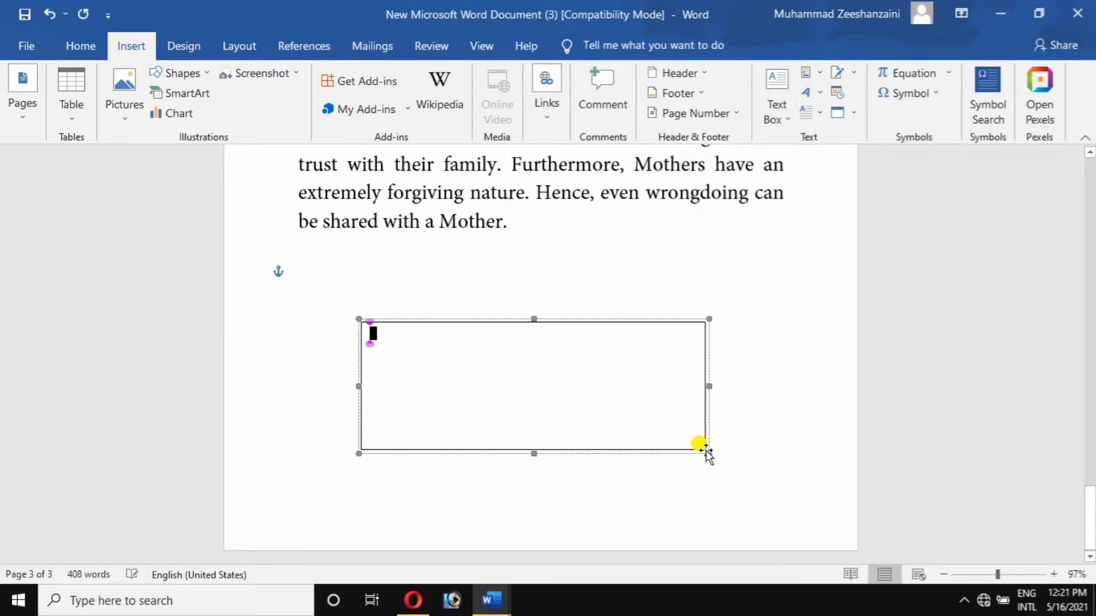
# Step: Give the drawn text box a light-blue Linear Up Gradient style and a perspective 3-D effect
pyautogui.click(317, 114)
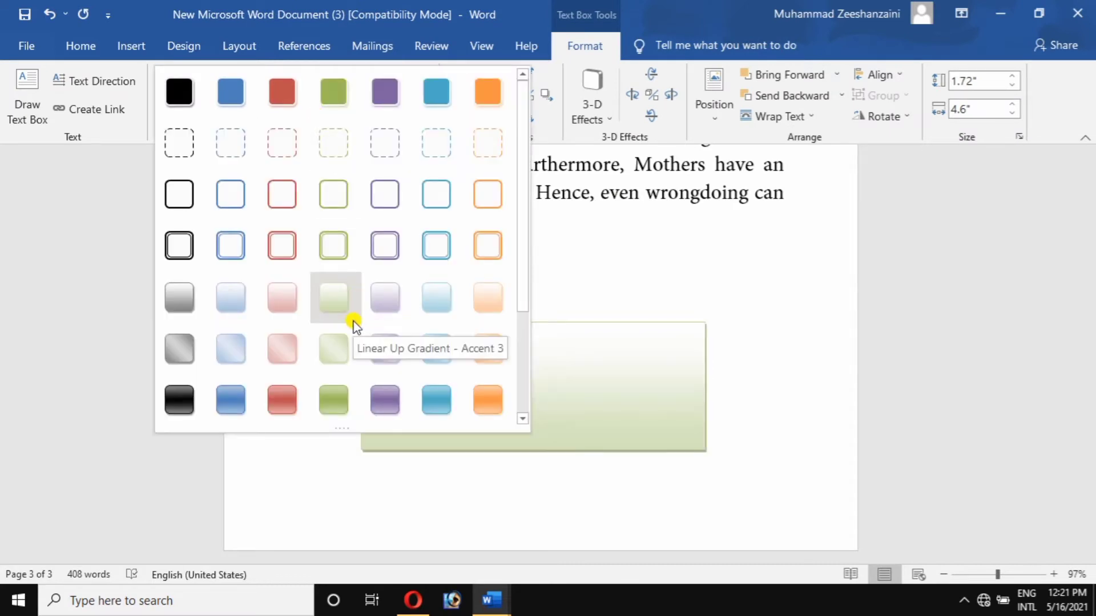
pyautogui.click(438, 308)
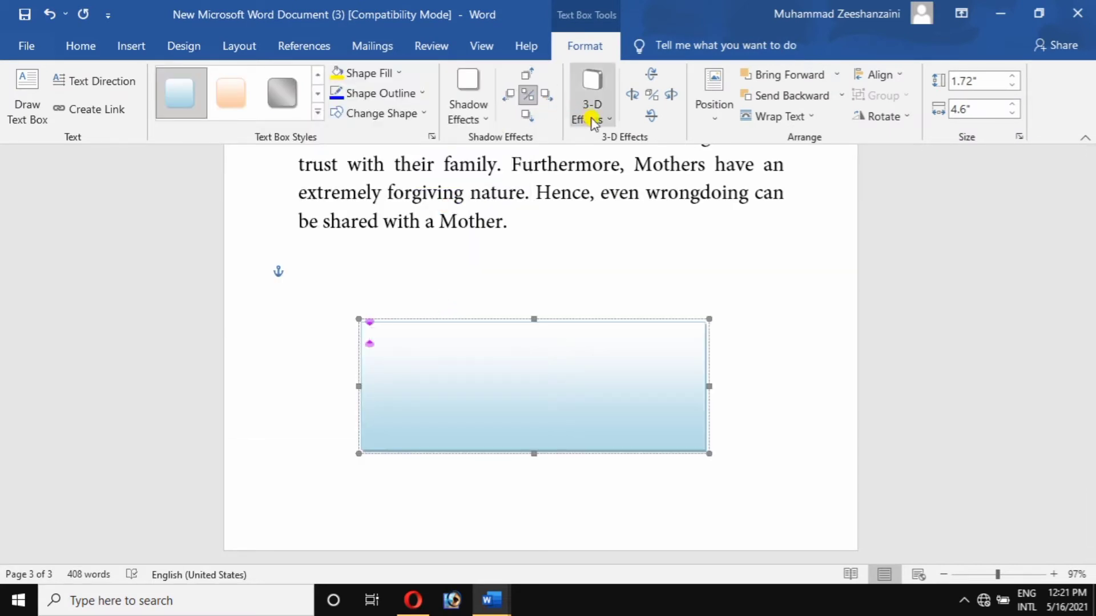
pyautogui.click(593, 117)
pyautogui.click(606, 320)
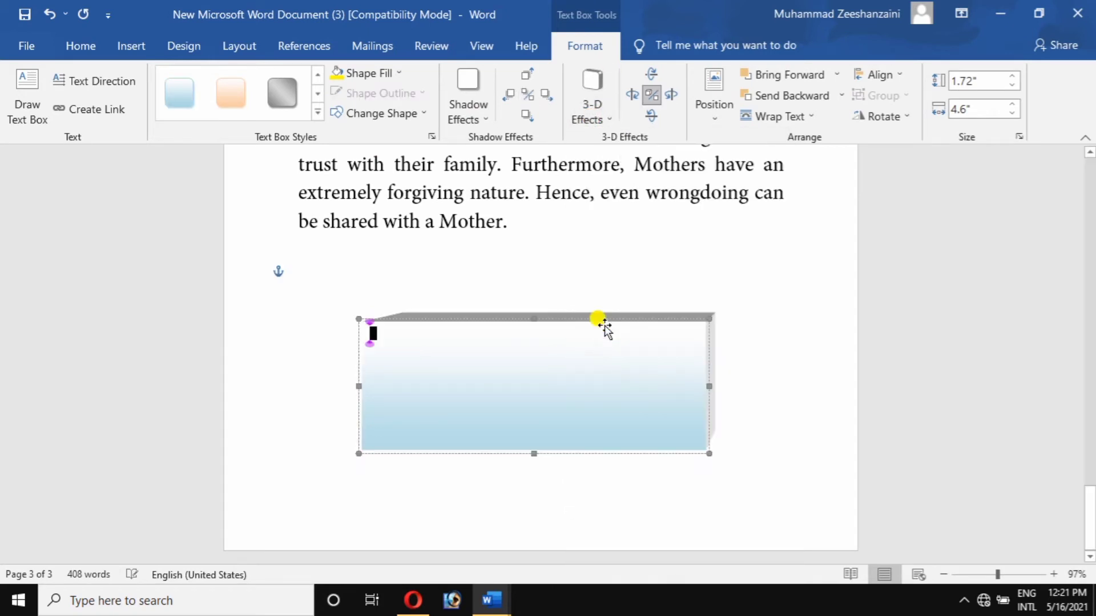
# Step: Insert the Insight Sidebar text box from the Office.com collection on the last page
pyautogui.click(129, 45)
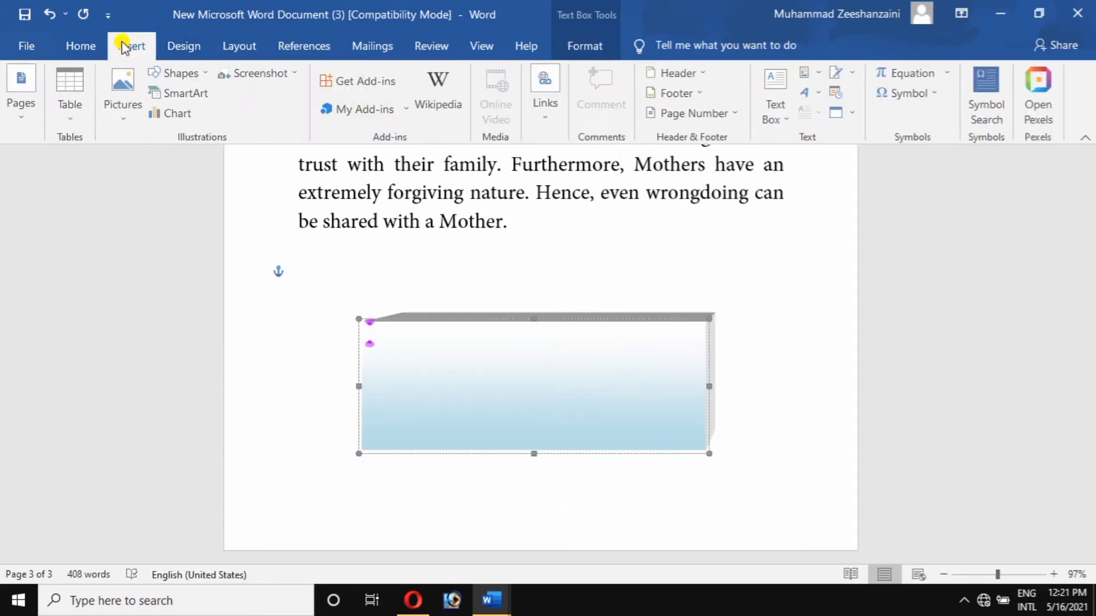
pyautogui.click(777, 121)
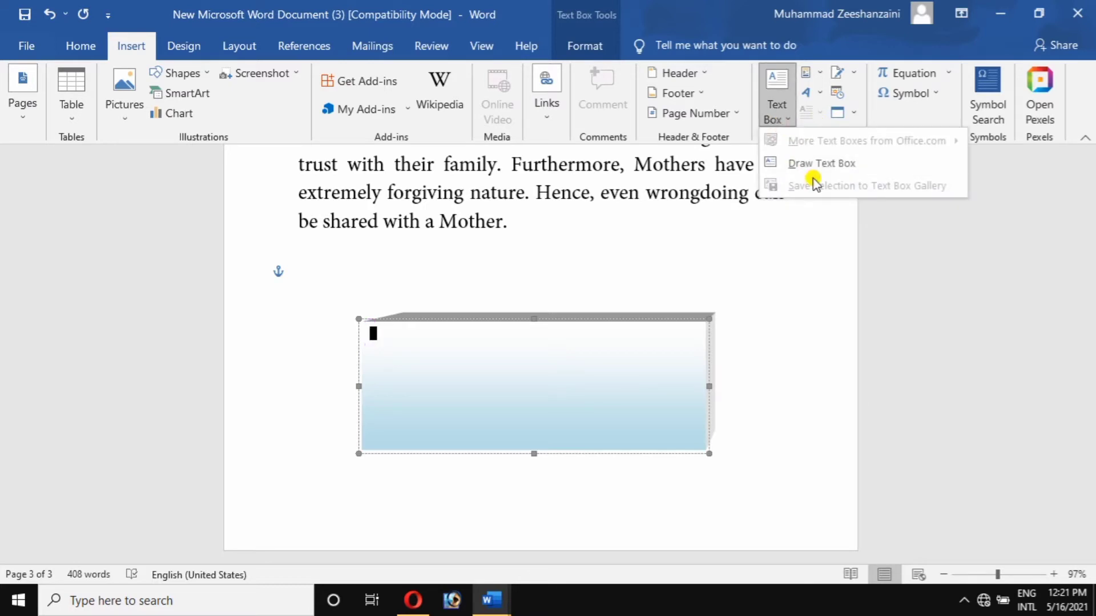
pyautogui.click(633, 195)
pyautogui.click(534, 193)
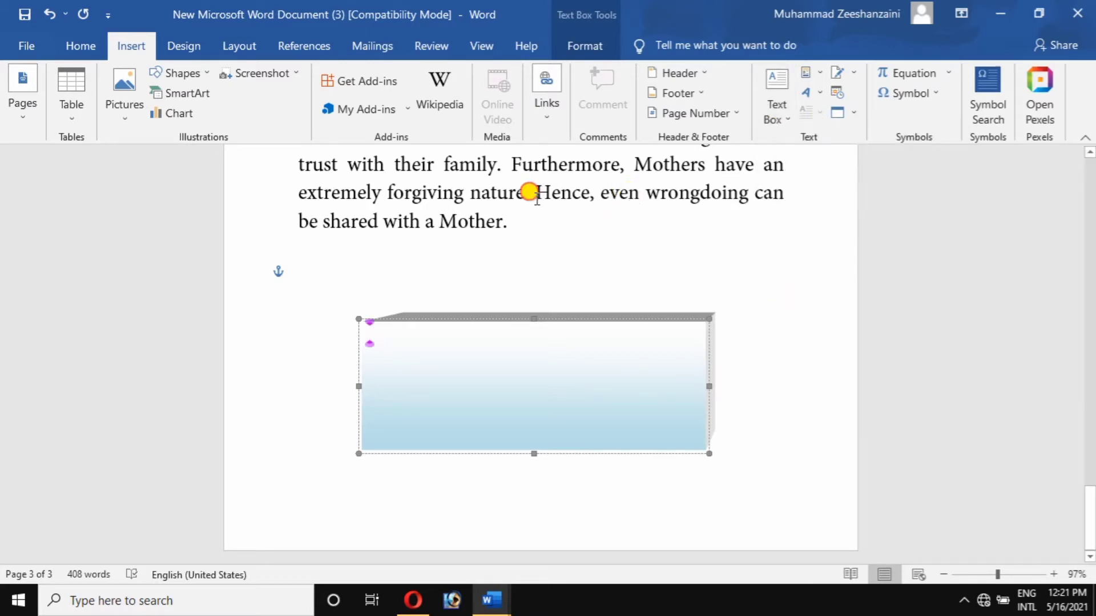
pyautogui.click(777, 117)
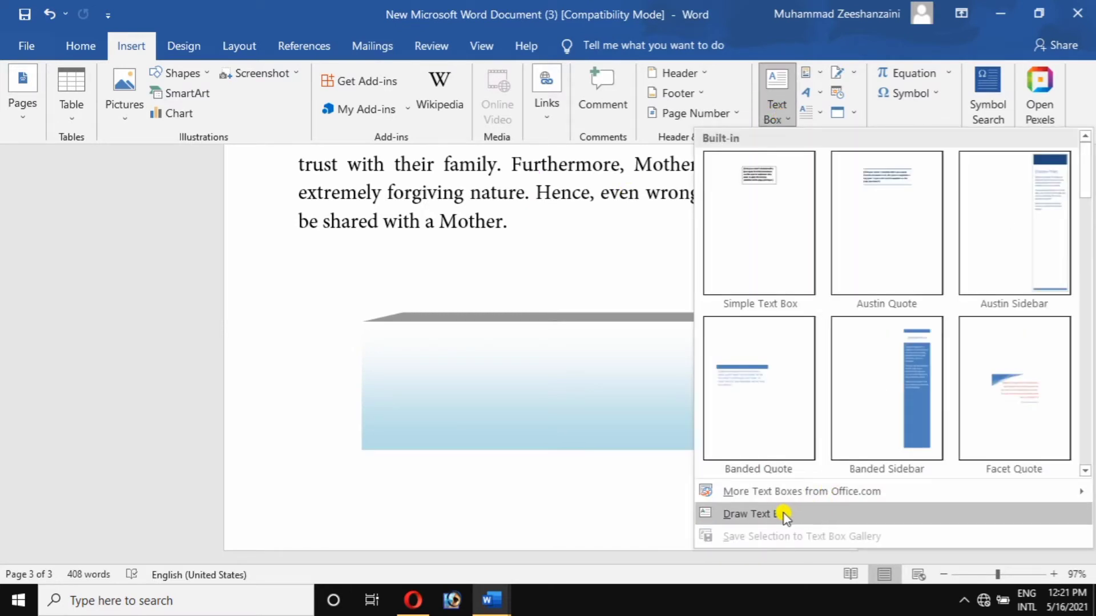
pyautogui.moveTo(775, 495)
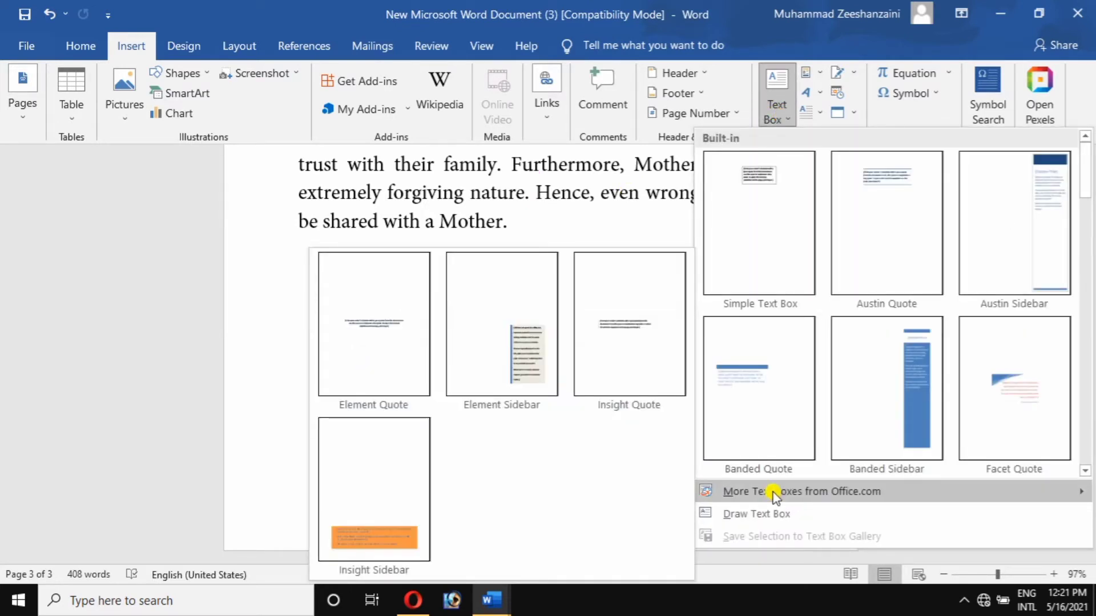
pyautogui.click(382, 509)
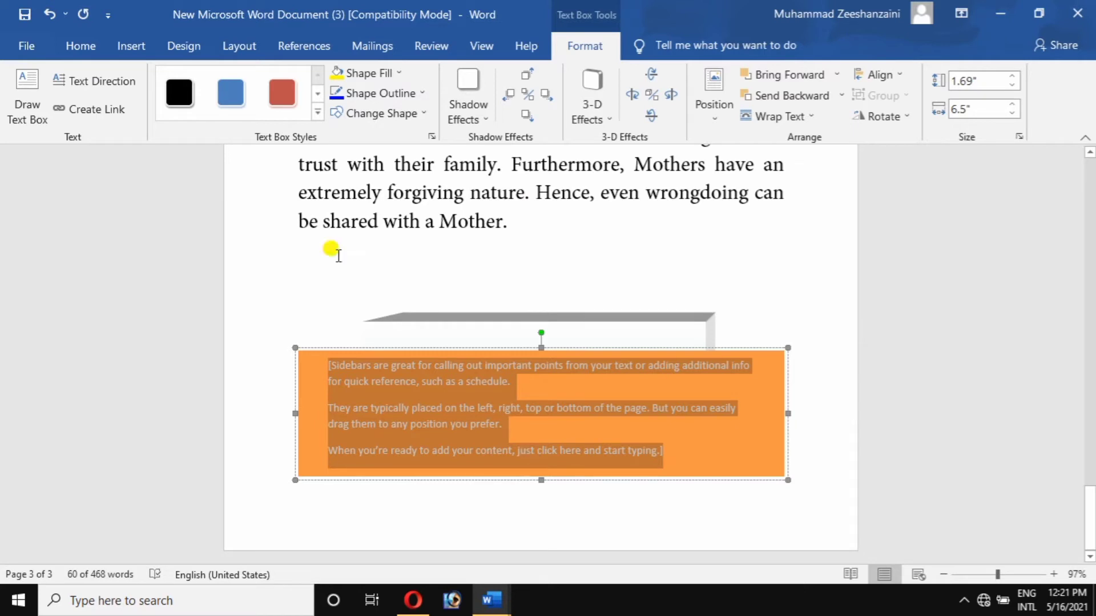
# Step: Undo the Insight Sidebar insertion and the preceding text box edits
pyautogui.hotkey('ctrl', 'z')
pyautogui.hotkey('ctrl', 'z')
pyautogui.hotkey('ctrl', 'z')
pyautogui.hotkey('ctrl', 'z')
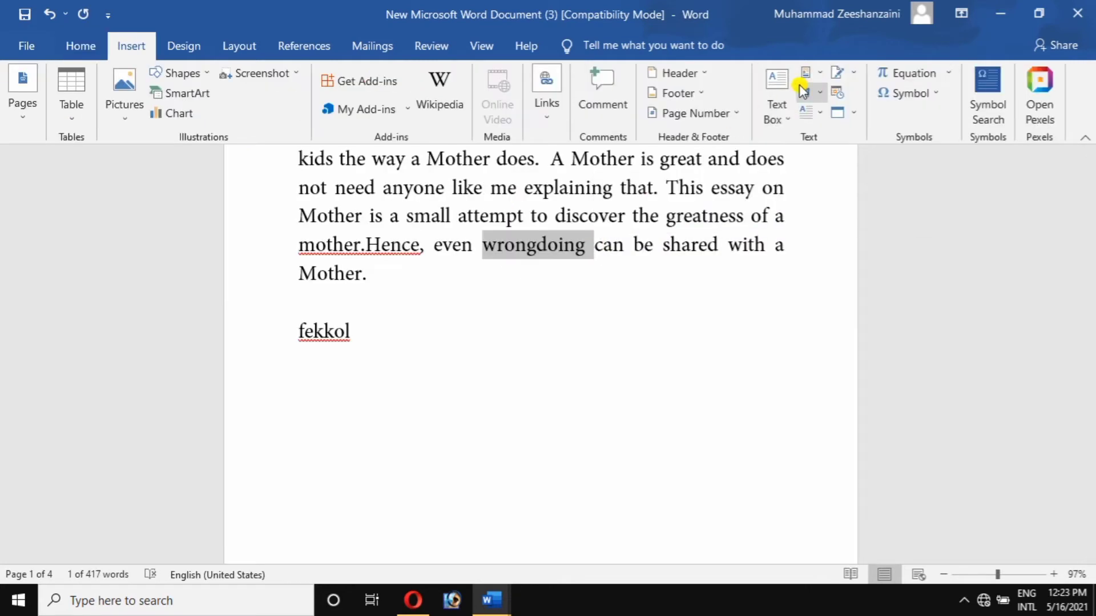
# Step: Turn the selected word "wrongdoing" into WordArt in a blue shadowed style and enlarge it within its line
pyautogui.click(808, 92)
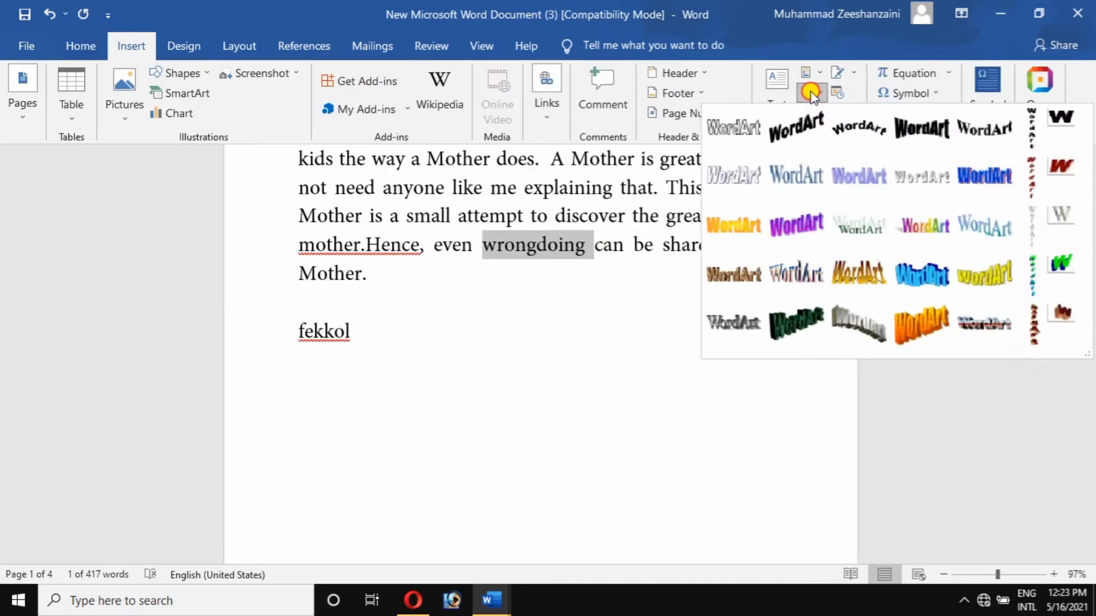
pyautogui.click(824, 184)
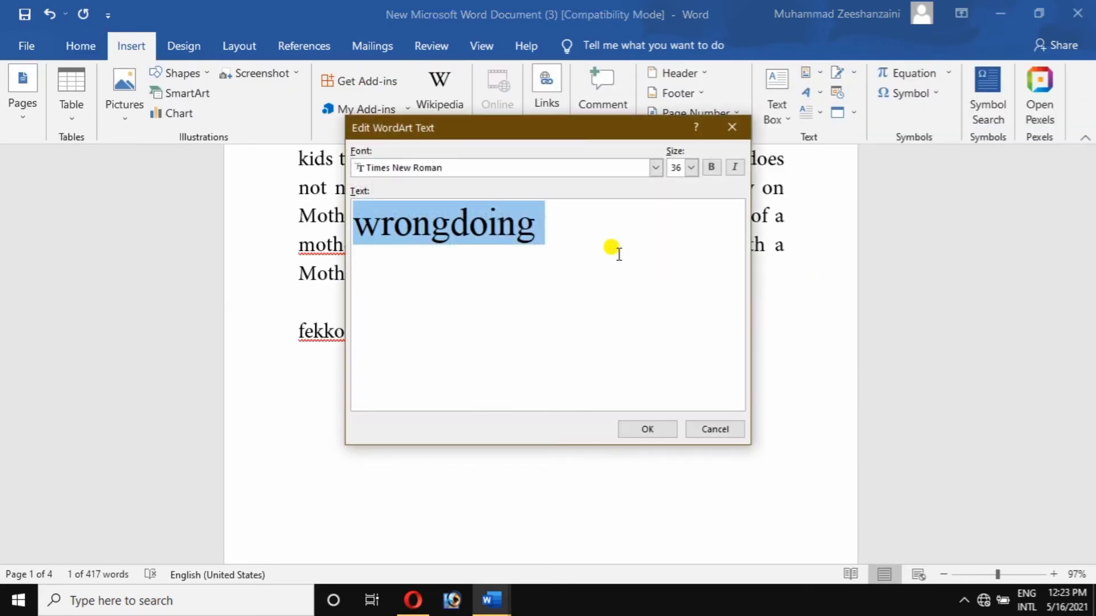
pyautogui.click(621, 429)
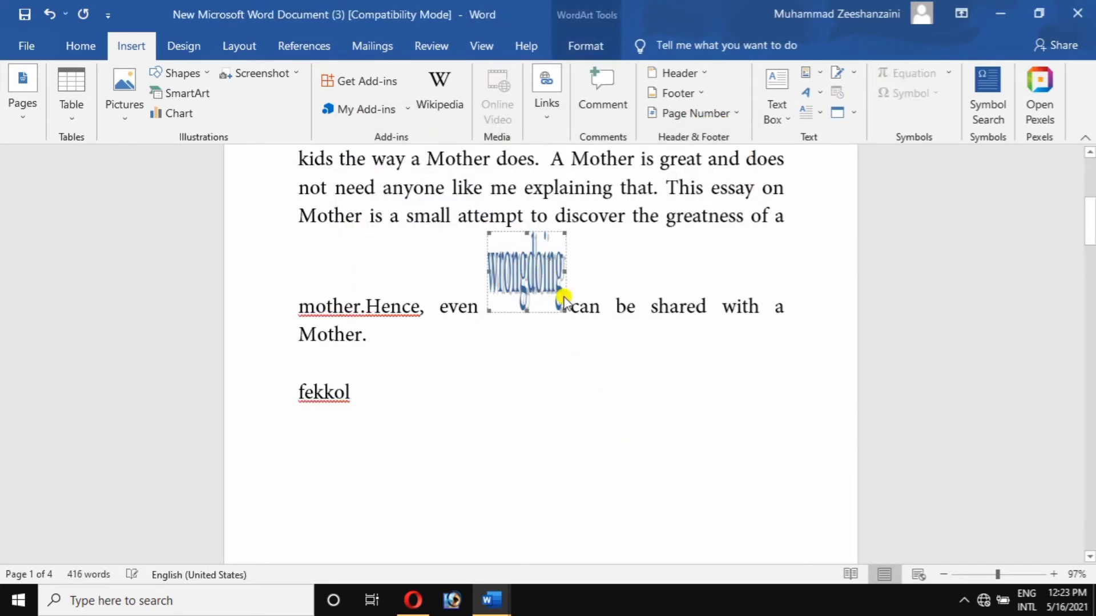
pyautogui.moveTo(560, 306); pyautogui.dragTo(676, 342)
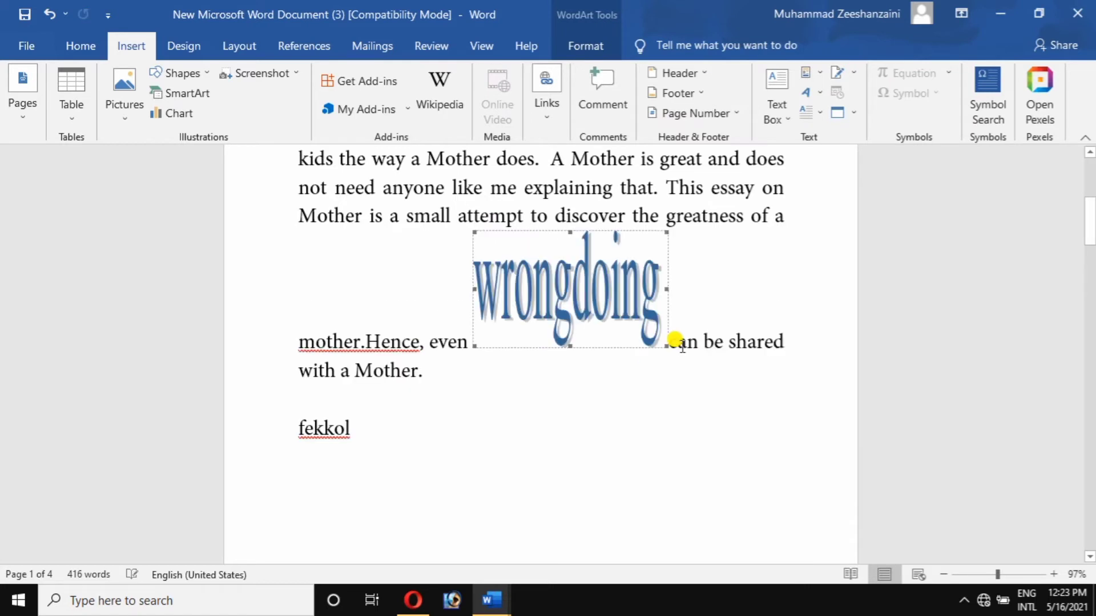
pyautogui.click(710, 285)
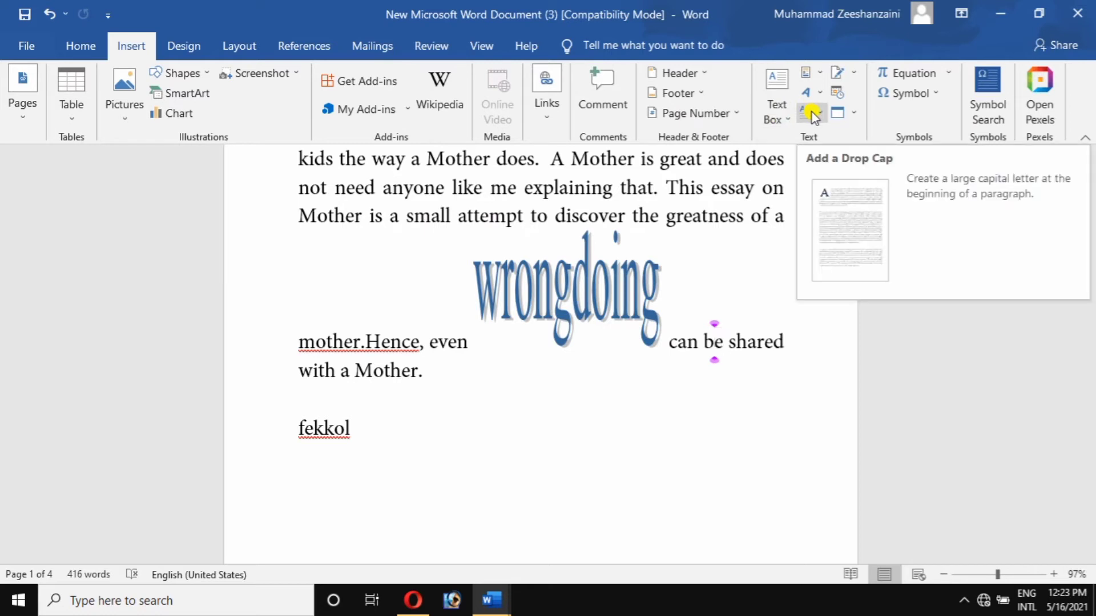
# Step: Apply a Dropped drop cap to the first paragraph of the document
pyautogui.scroll(5, 426, 419)
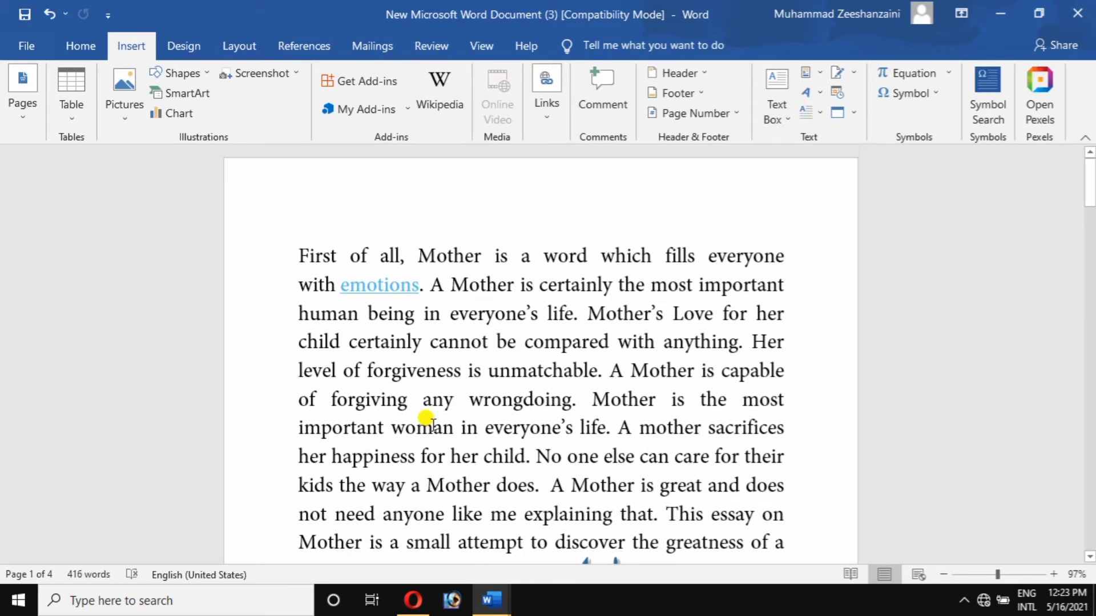
pyautogui.click(811, 116)
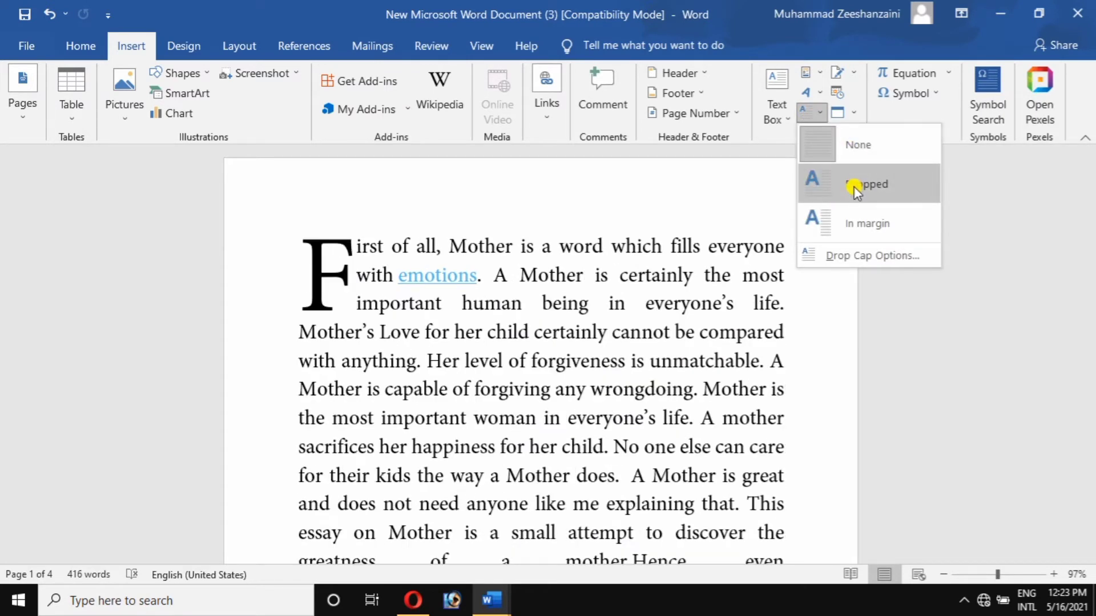
pyautogui.click(854, 187)
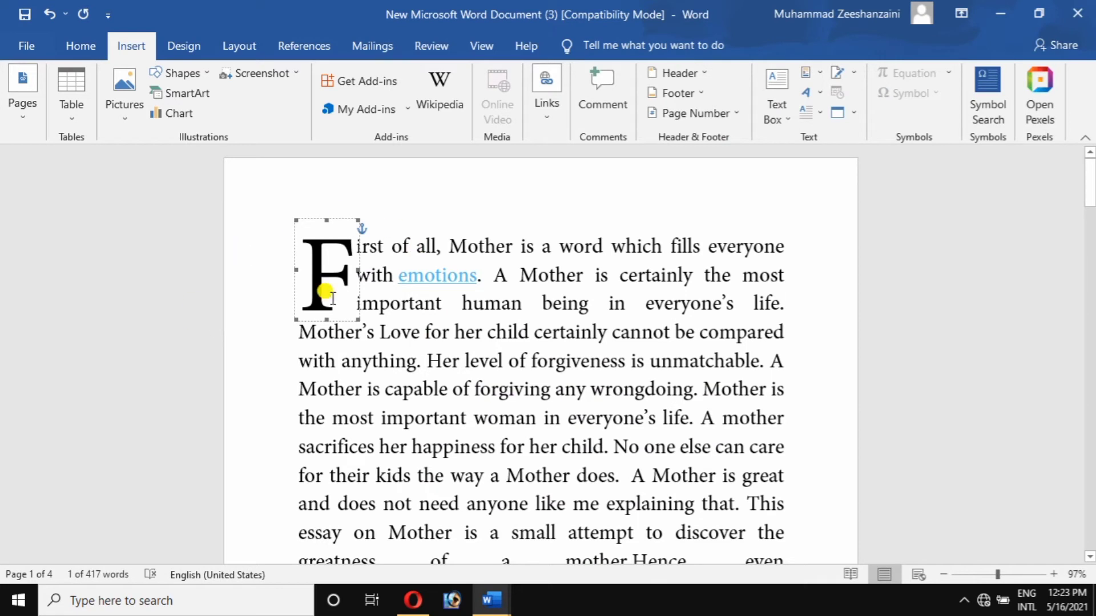
# Step: Break the opening paragraph after "First of all, Mother" with two paragraph breaks
pyautogui.click(785, 109)
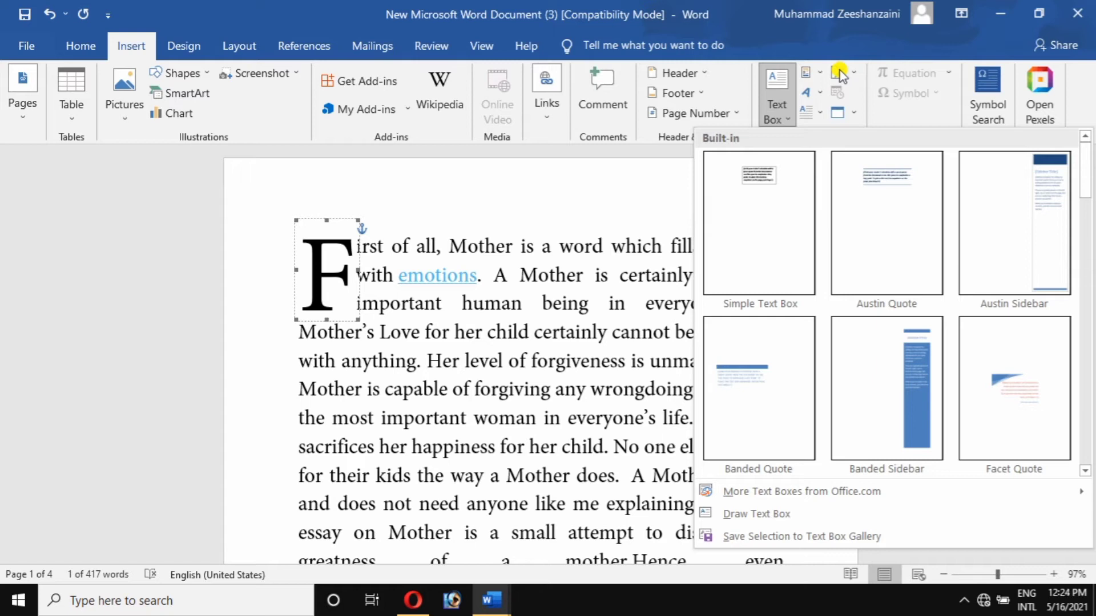
pyautogui.click(449, 238)
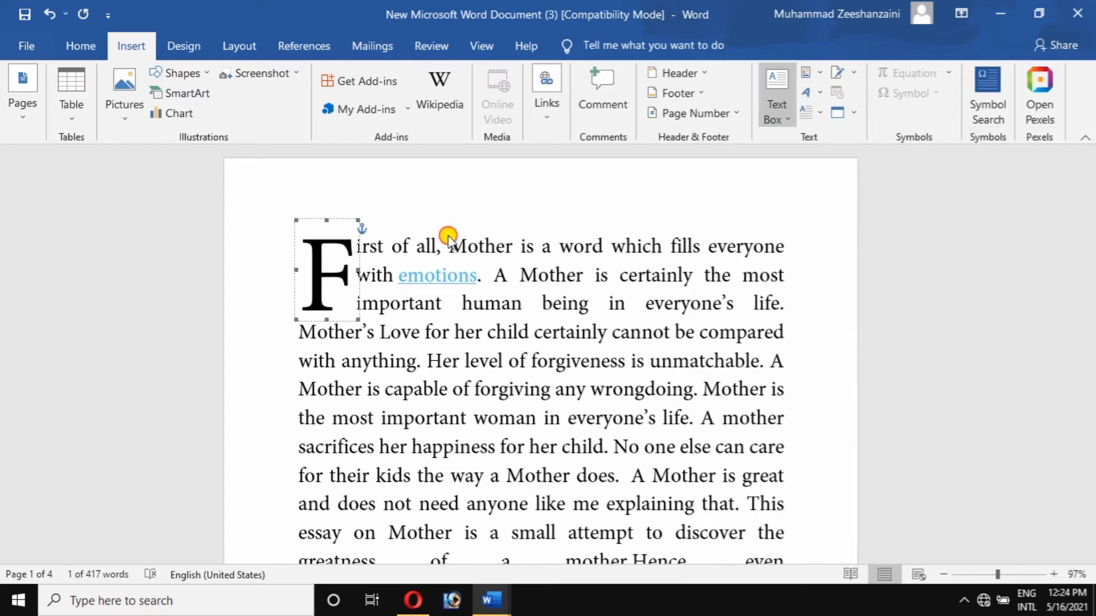
pyautogui.click(513, 238)
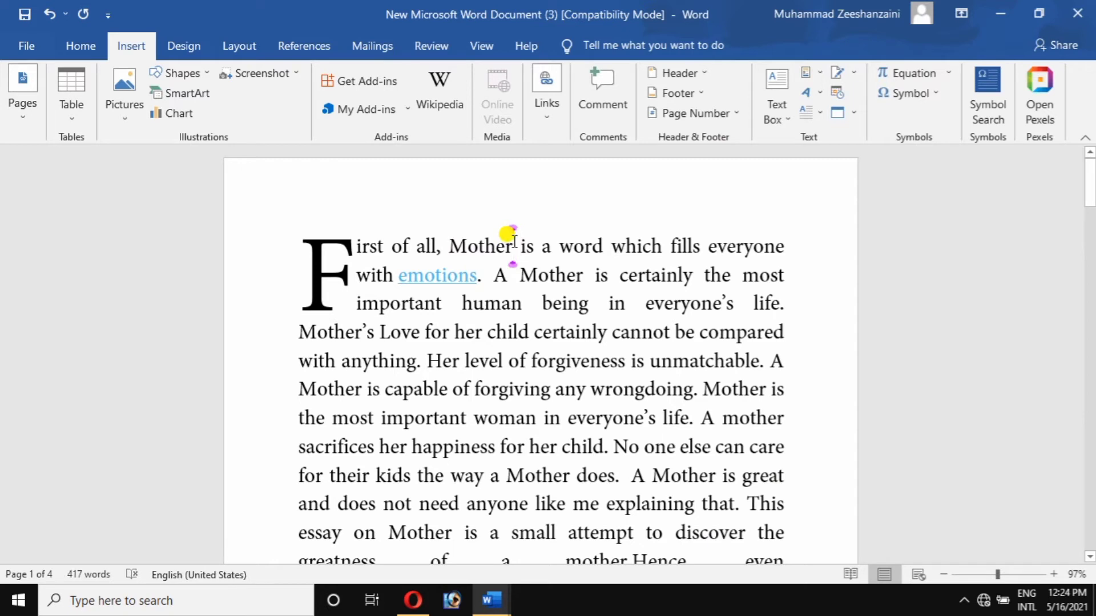
pyautogui.press('Return')
pyautogui.press('Return')
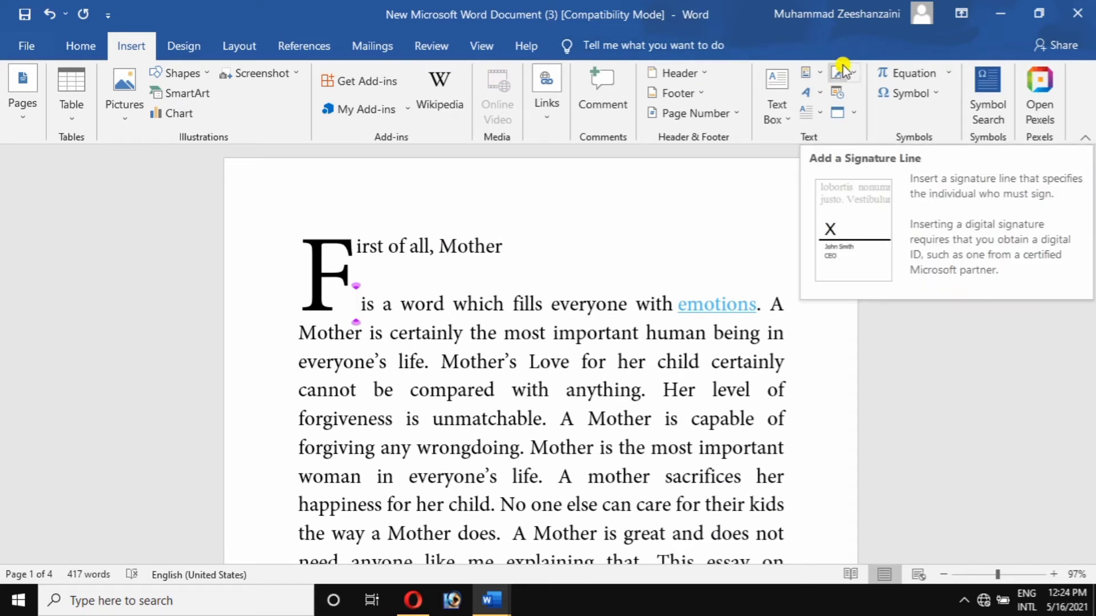
# Step: Insert a Microsoft Office signature line before "is a word which fills", entering the suggested signer's name and the title "owner"
pyautogui.click(853, 73)
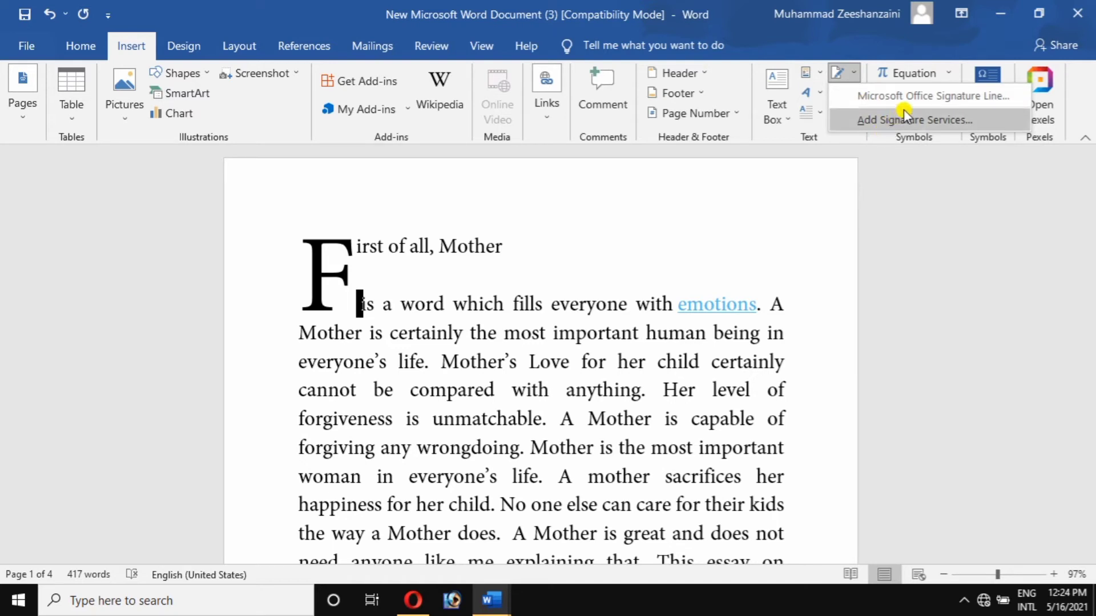
pyautogui.click(905, 92)
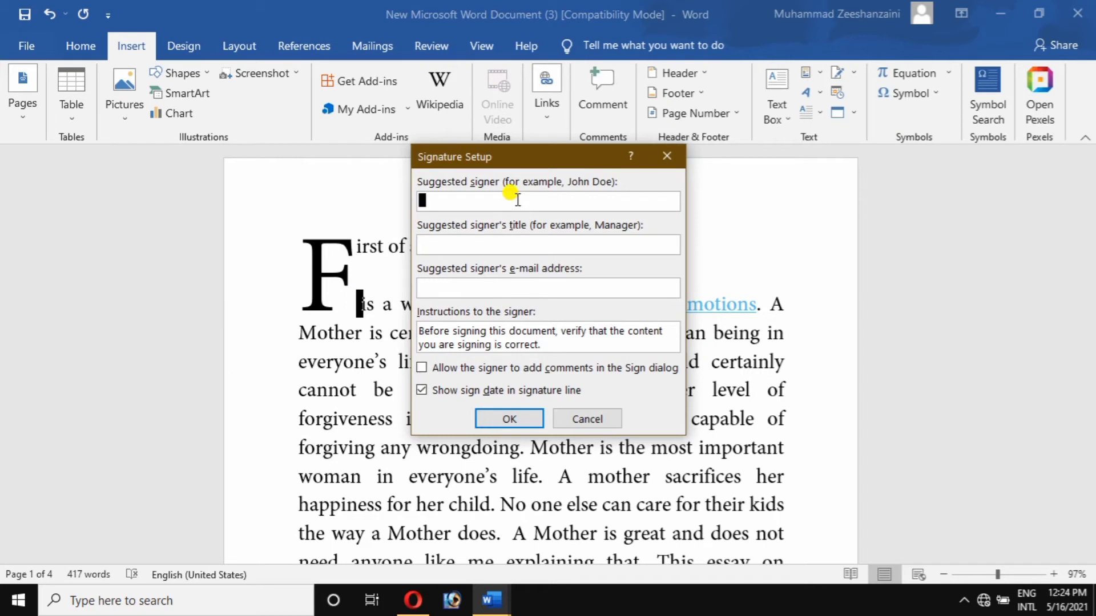
pyautogui.write('zeshan')
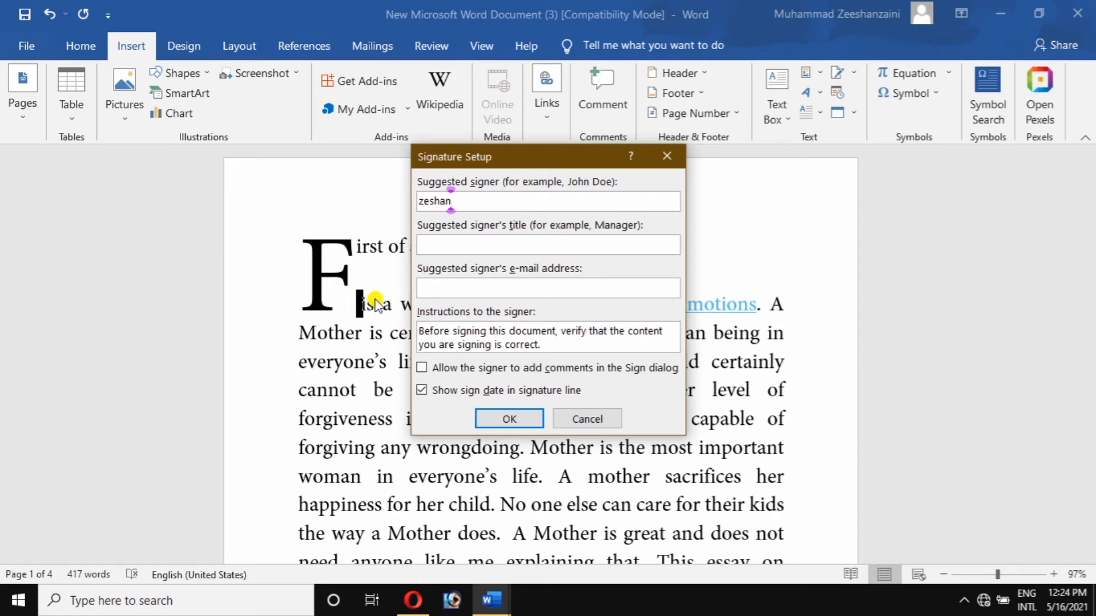
pyautogui.click(469, 244)
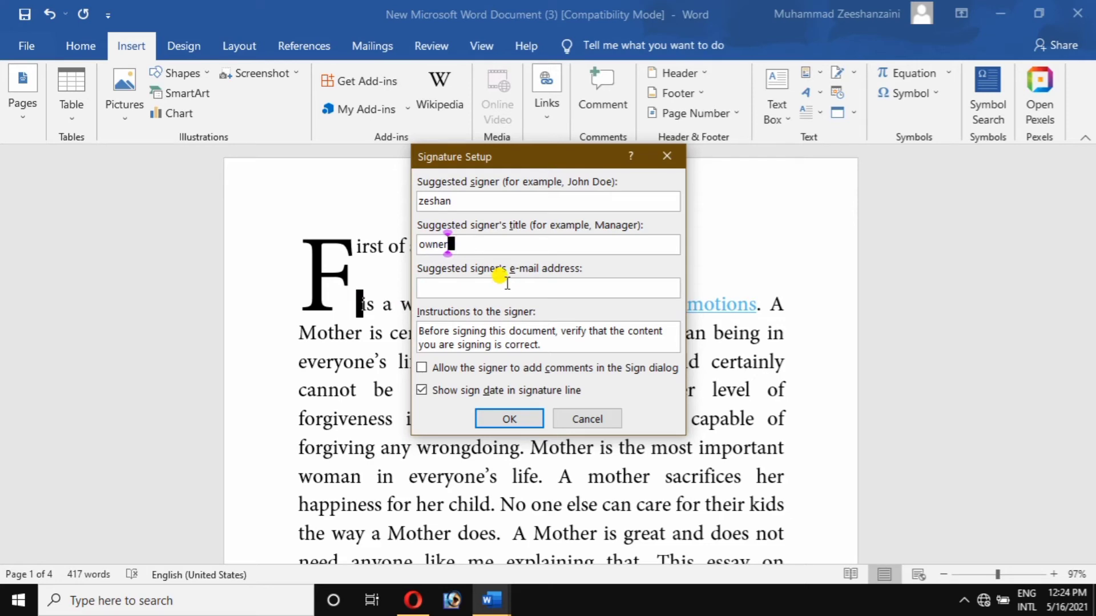
pyautogui.click(509, 417)
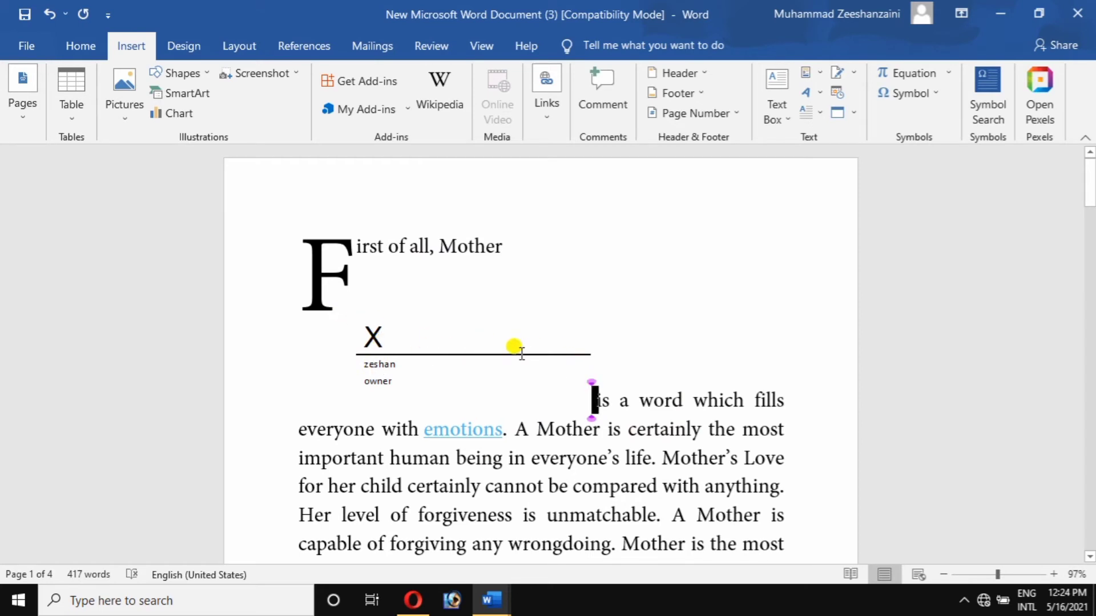
# Step: Replace the opening line beside the drop cap with the date in the "Sunday, May 16, 2021" format
pyautogui.click(586, 396)
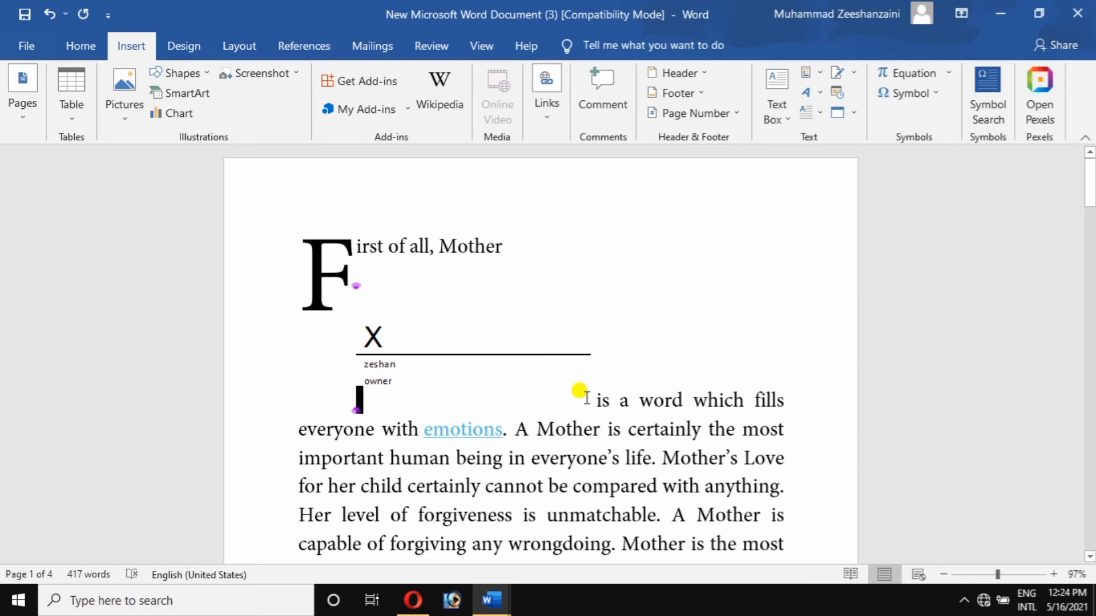
pyautogui.click(359, 309)
pyautogui.scroll(-3, 464, 370)
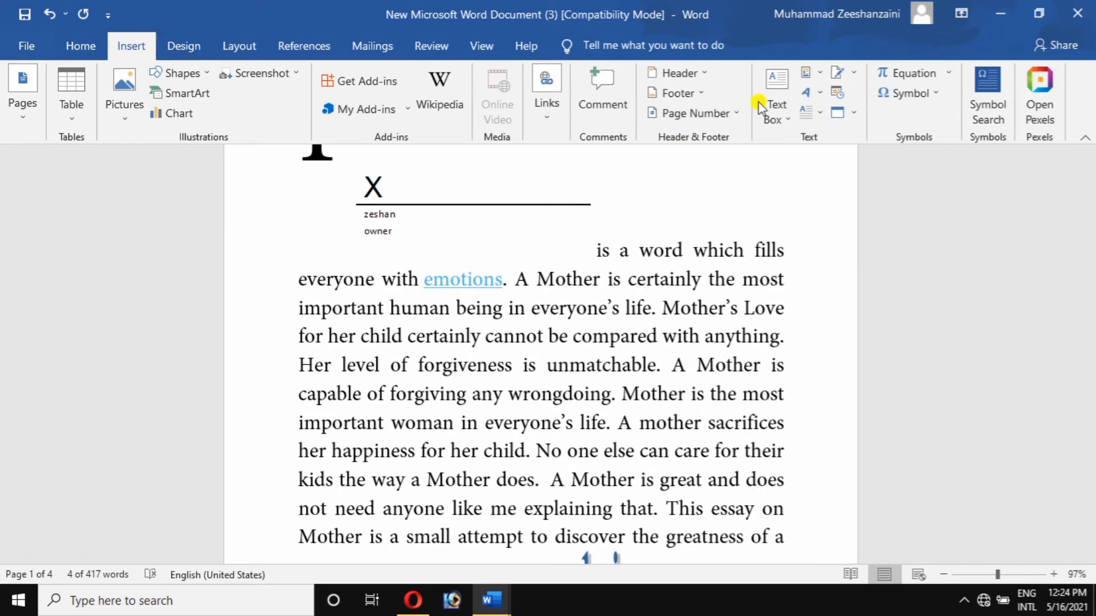
pyautogui.click(837, 94)
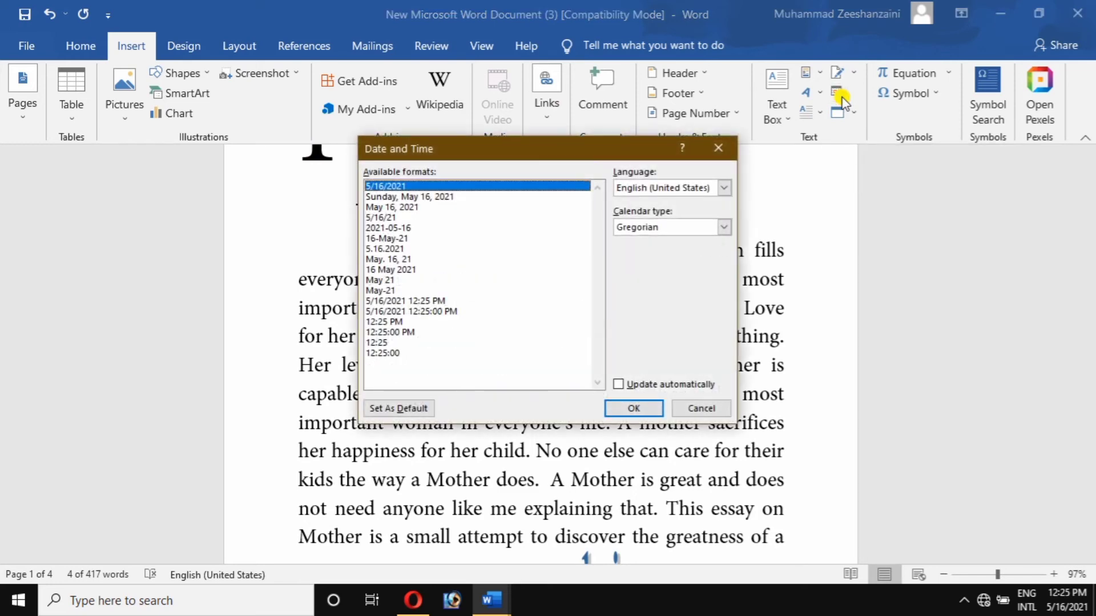
pyautogui.click(450, 197)
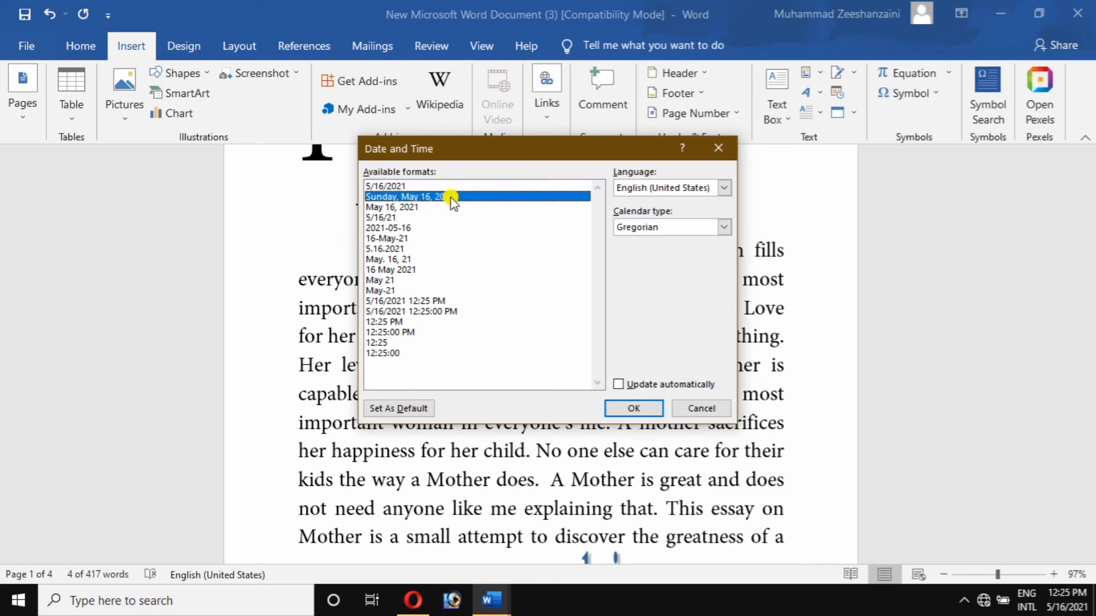
pyautogui.click(631, 406)
pyautogui.scroll(2, 628, 399)
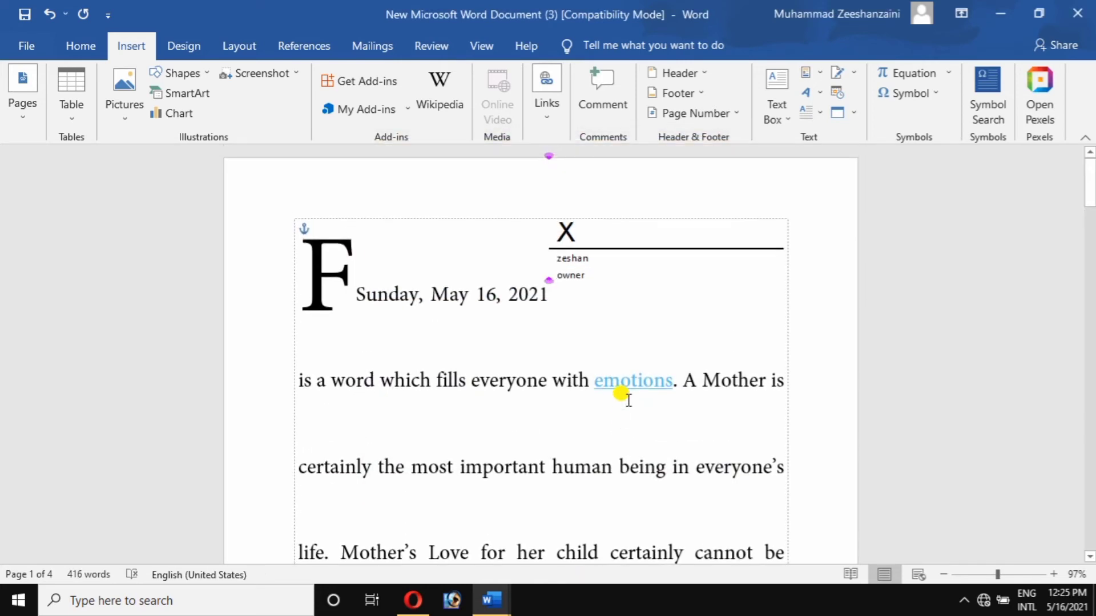
# Step: Insert the date in the "May-21" format at the end of the last paragraph on page 4
pyautogui.scroll(-2, 625, 398)
pyautogui.scroll(-10, 485, 291)
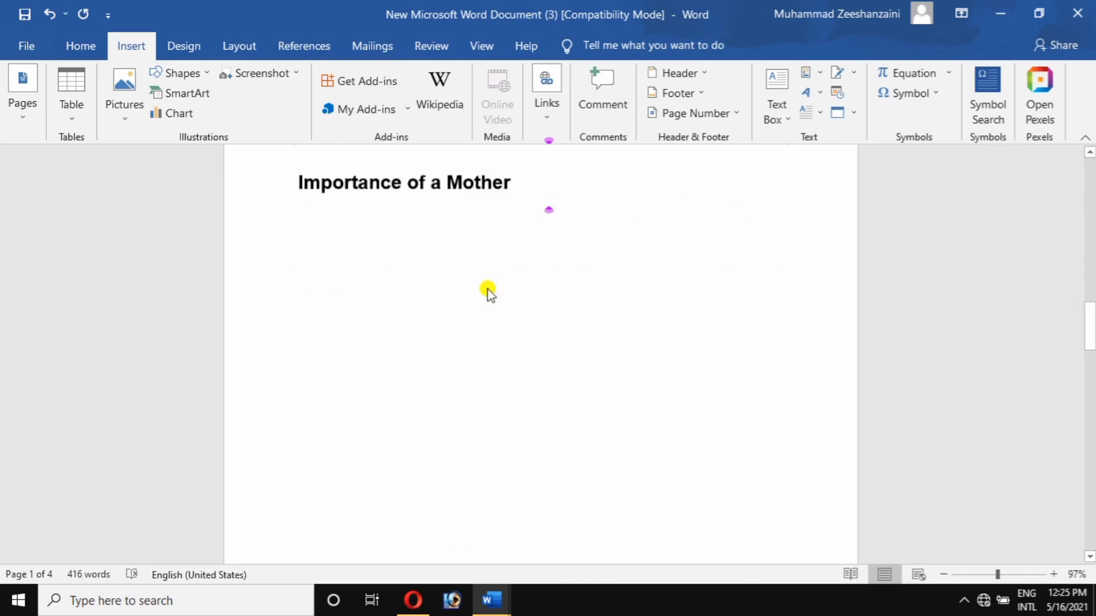
pyautogui.scroll(-15, 488, 292)
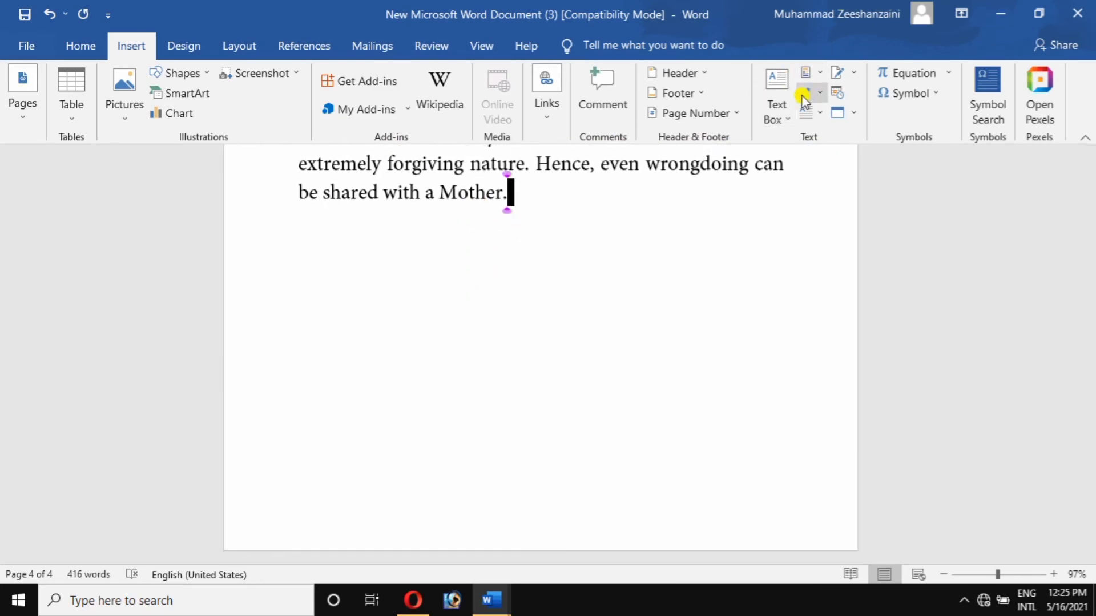
pyautogui.click(843, 95)
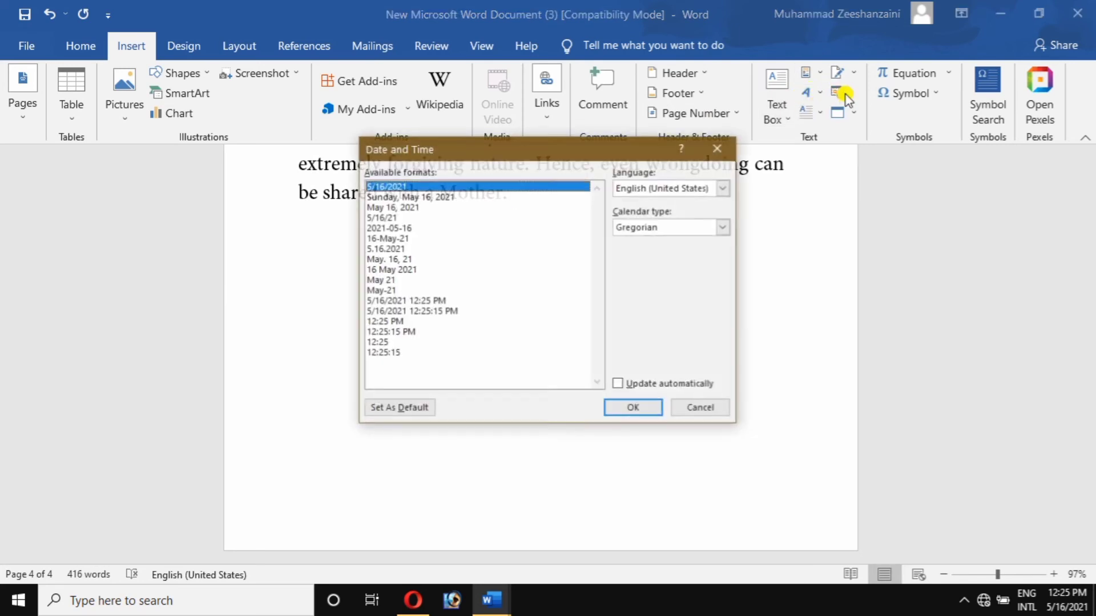
pyautogui.click(484, 291)
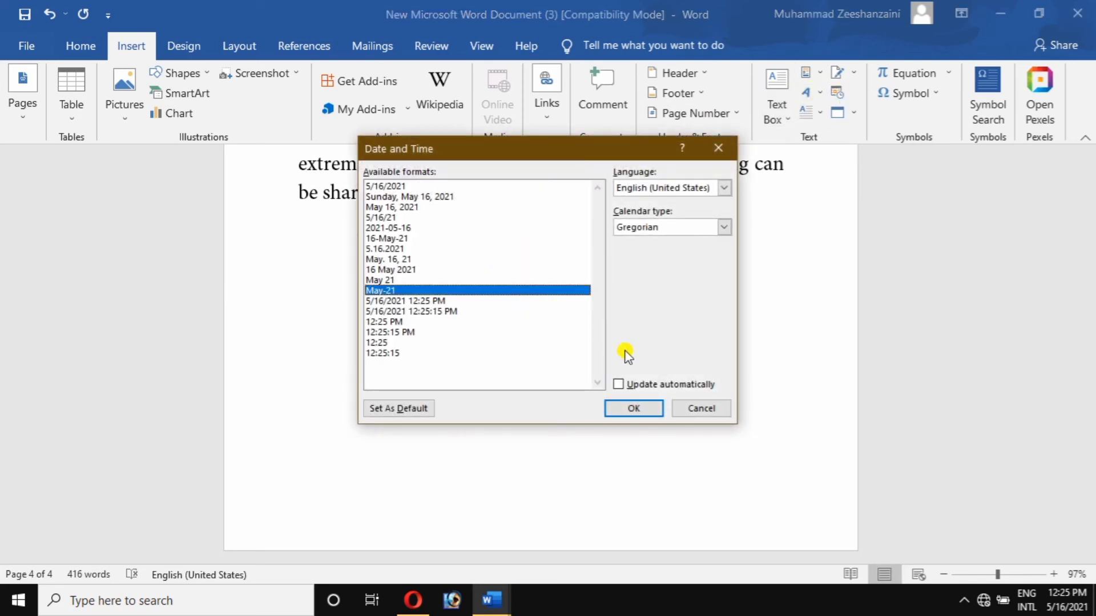
pyautogui.click(634, 407)
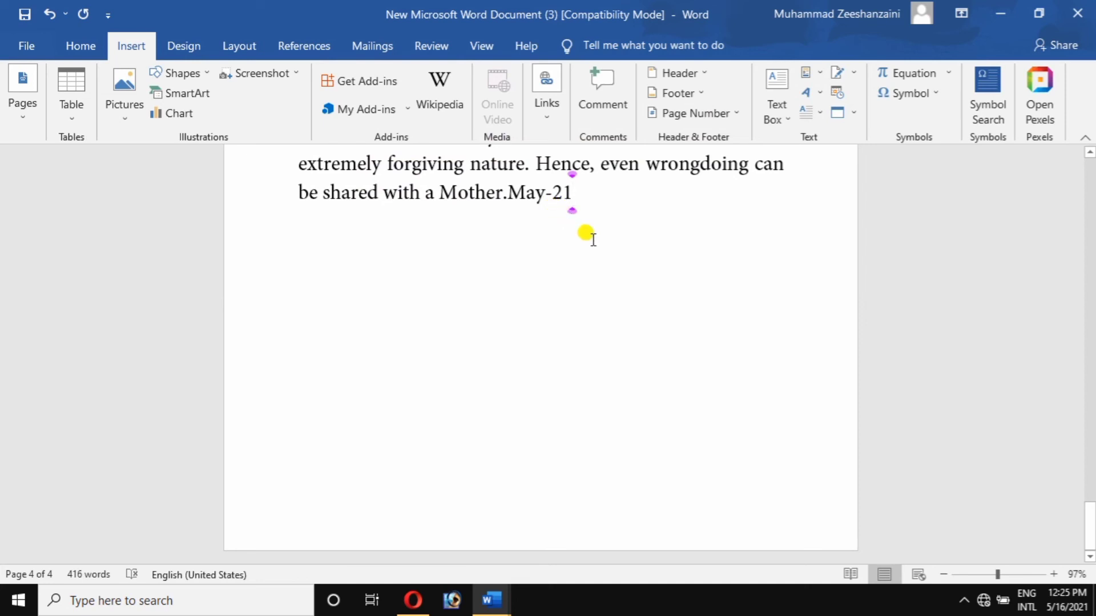
# Step: Add three new paragraphs below the last text and insert the current time as hours, minutes and seconds without AM/PM
pyautogui.press('Return')
pyautogui.press('Return')
pyautogui.press('Return')
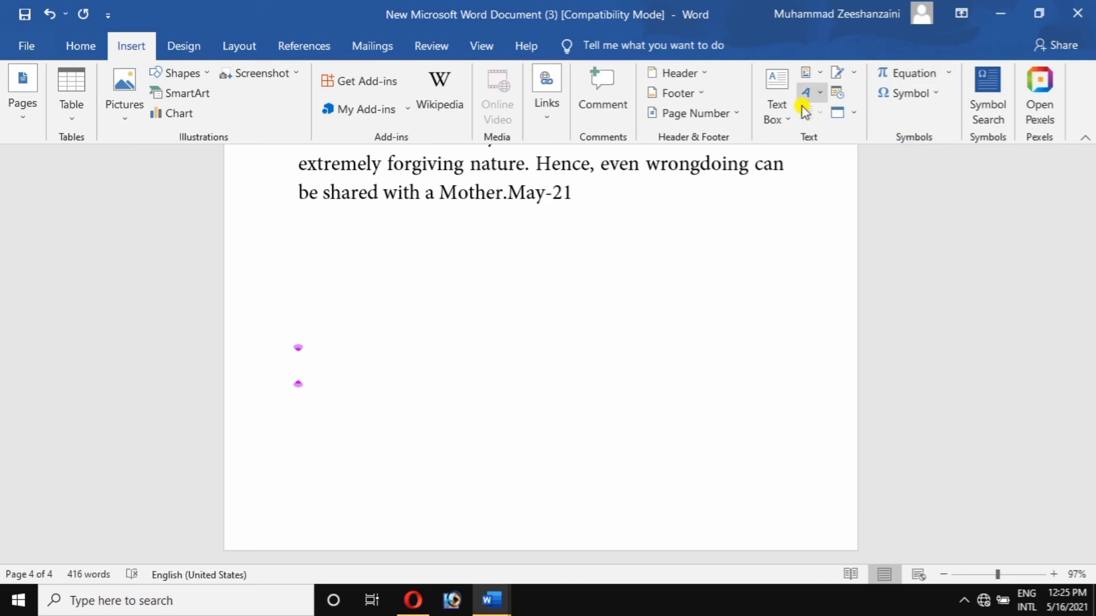
pyautogui.click(842, 93)
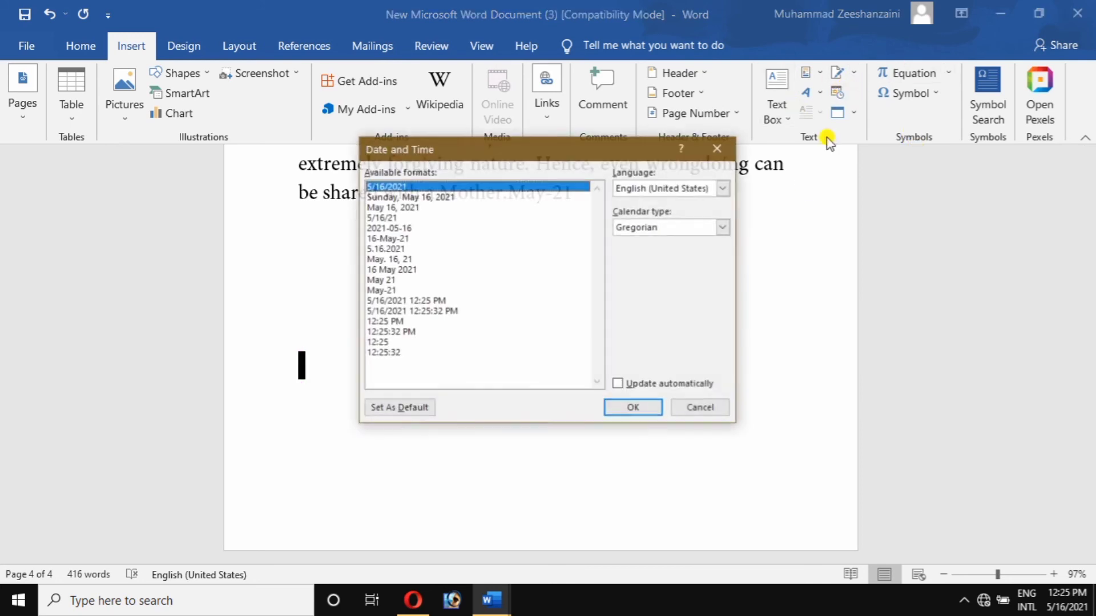
pyautogui.click(478, 331)
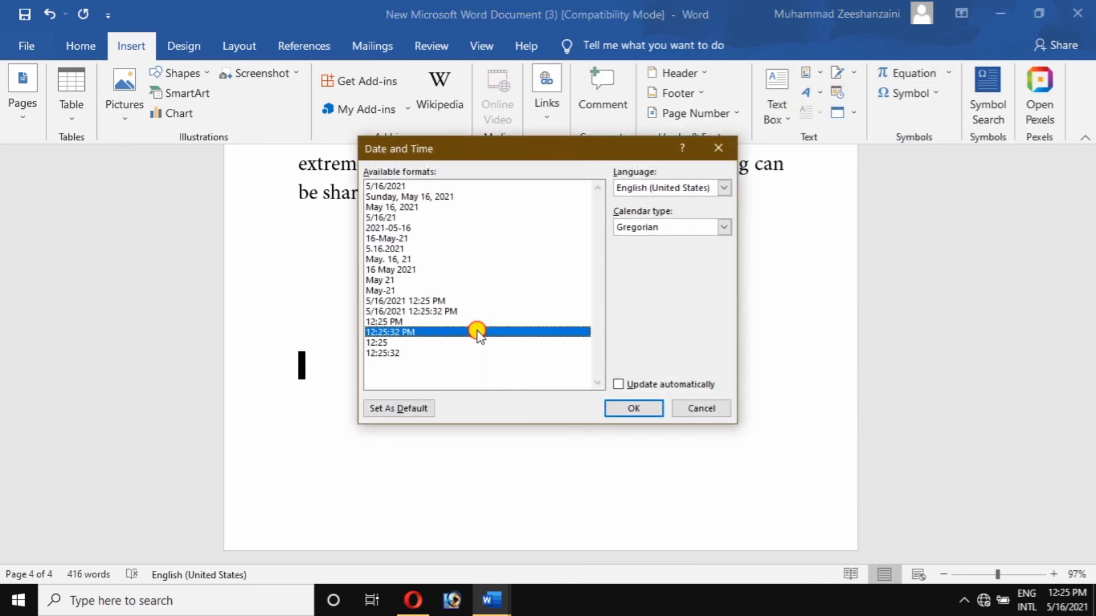
pyautogui.click(571, 353)
pyautogui.click(633, 407)
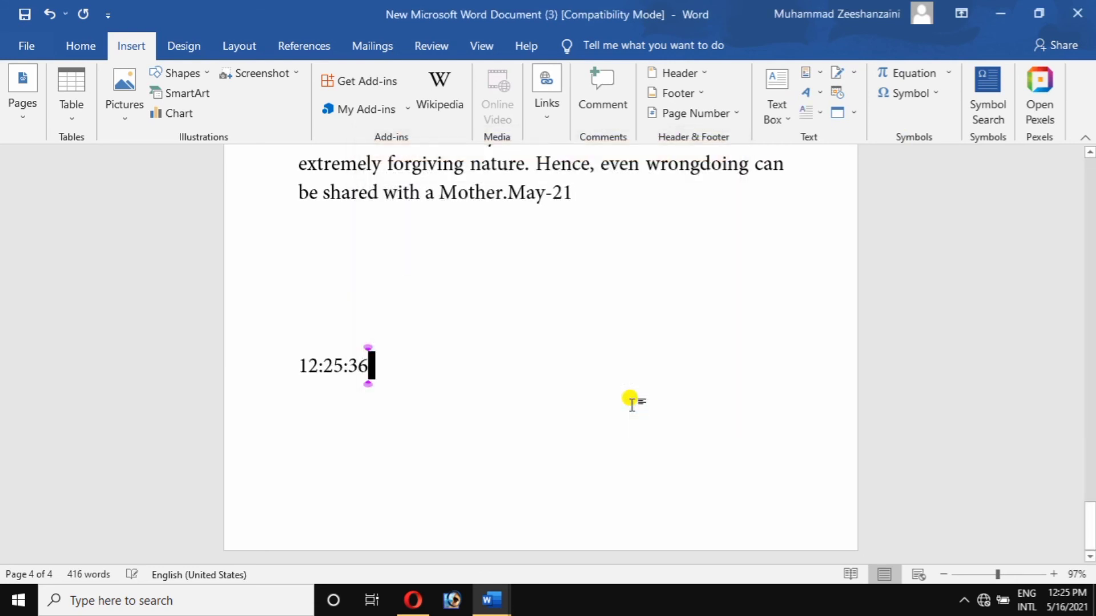